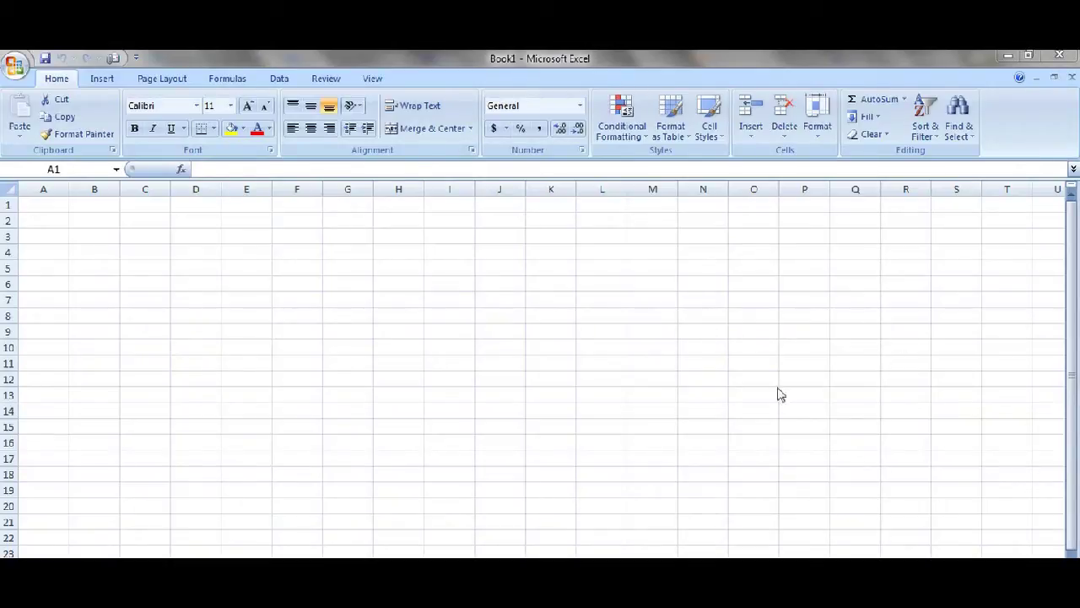
Open the New Workbook dialog from the Office button menu
{"action": "left_click", "coordinate": [16, 65]}
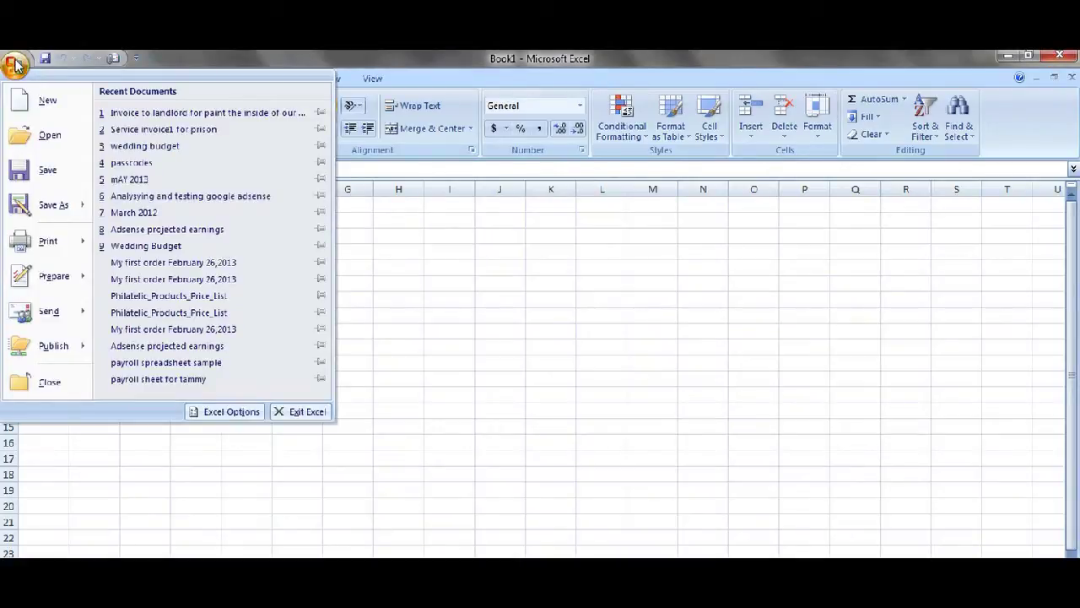
{"action": "left_click", "coordinate": [23, 103]}
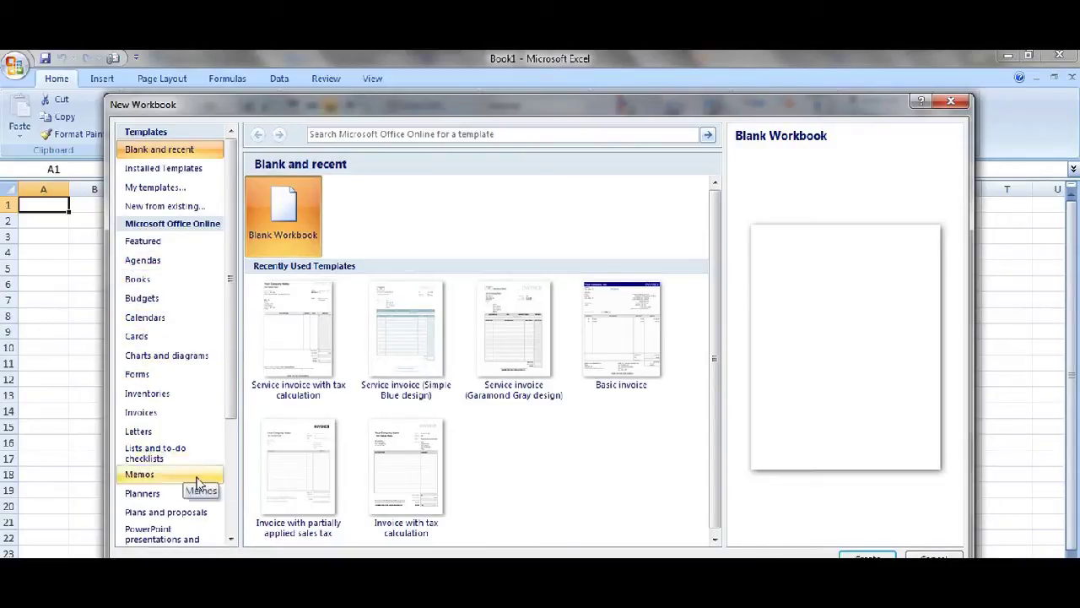
Under Invoices > Service invoices, download the 'Service invoice with tax calculation' template
{"action": "left_click", "coordinate": [232, 537]}
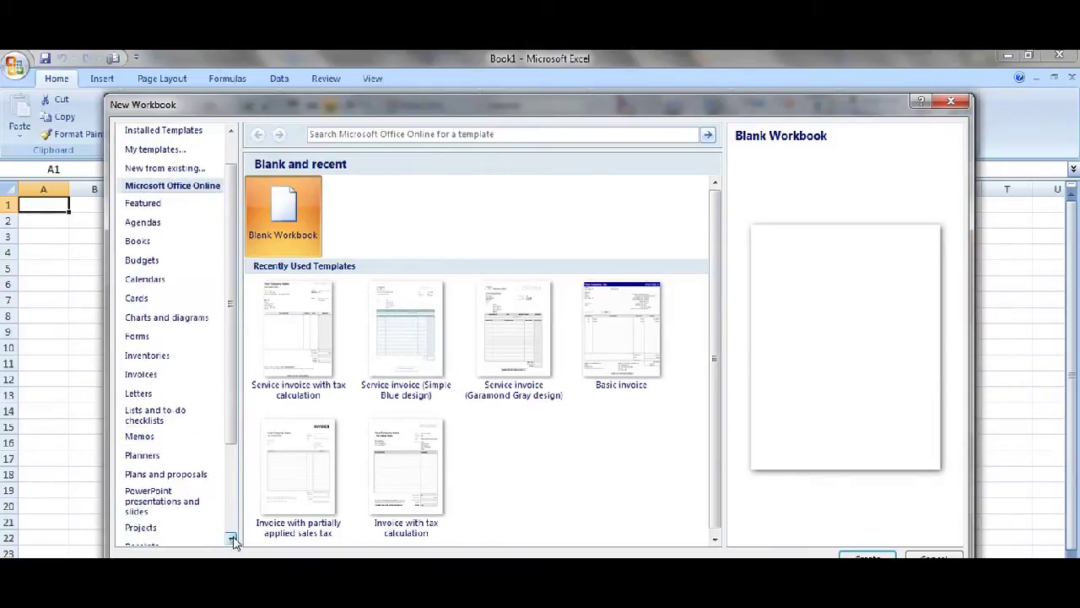
{"action": "left_click", "coordinate": [232, 538]}
{"action": "left_click", "coordinate": [232, 537]}
{"action": "left_click", "coordinate": [232, 537]}
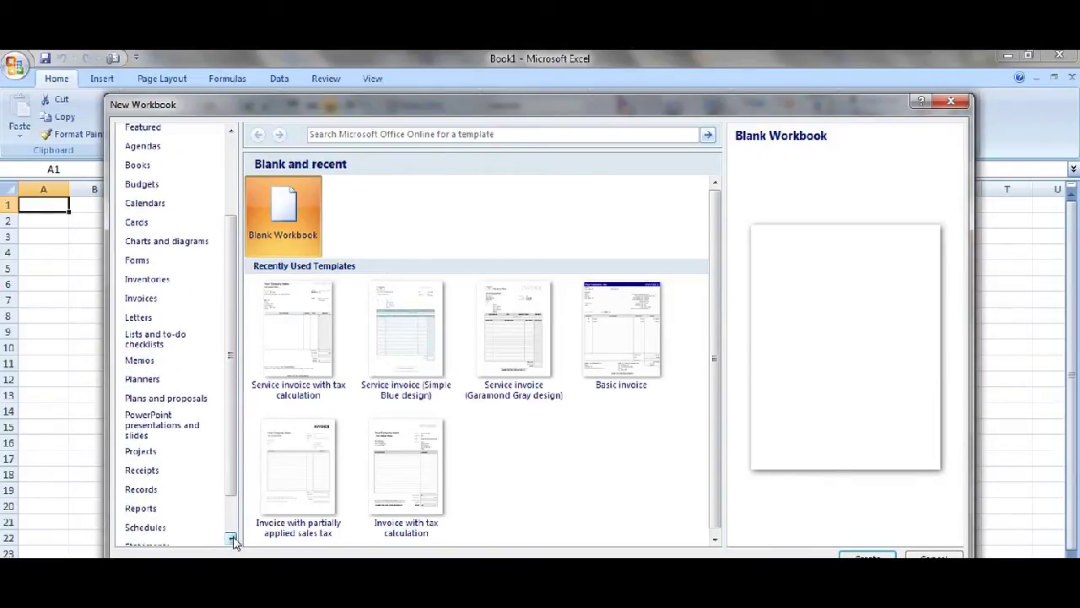
{"action": "left_click", "coordinate": [191, 302]}
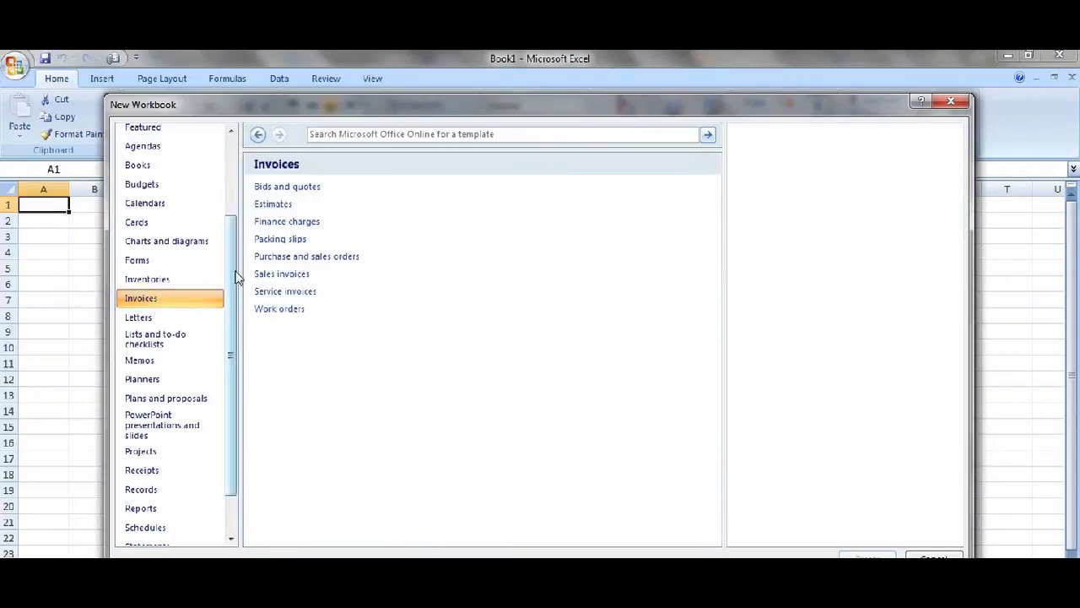
{"action": "left_click", "coordinate": [296, 292]}
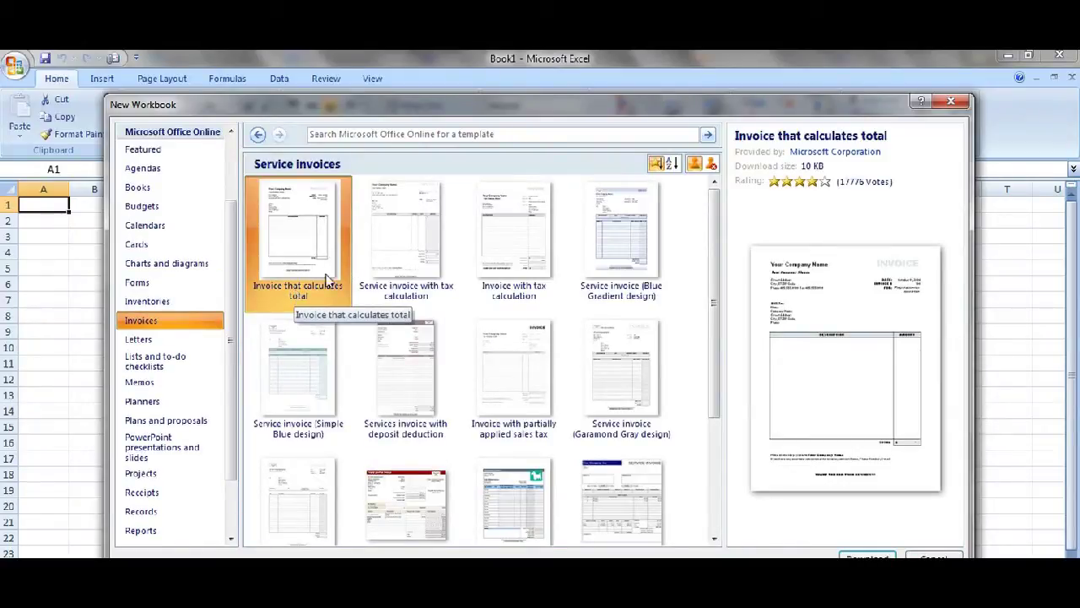
{"action": "left_click", "coordinate": [412, 246]}
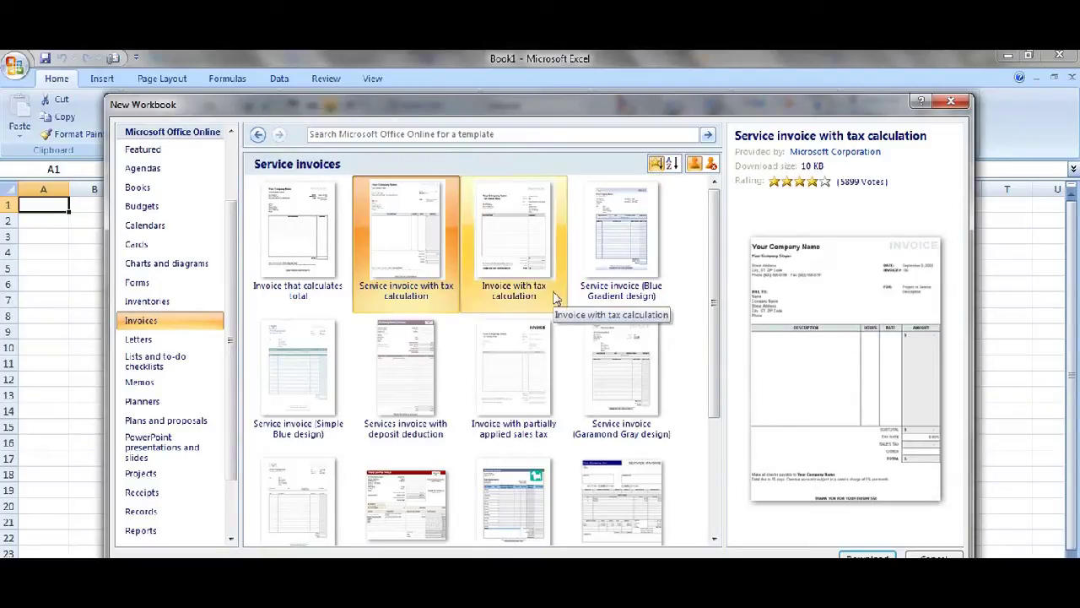
{"action": "left_click", "coordinate": [528, 271]}
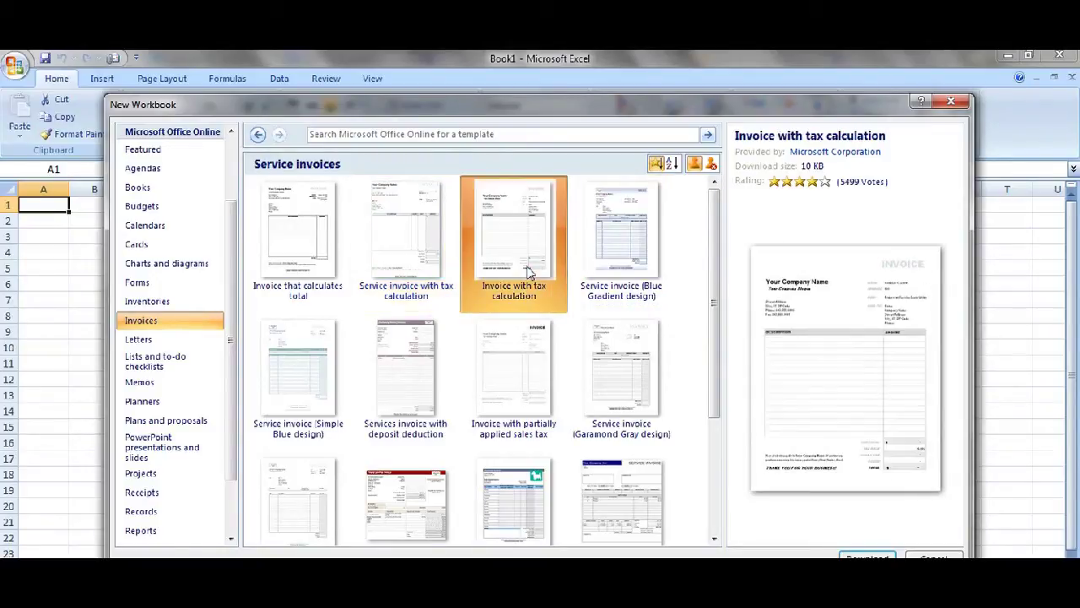
{"action": "left_click", "coordinate": [422, 233]}
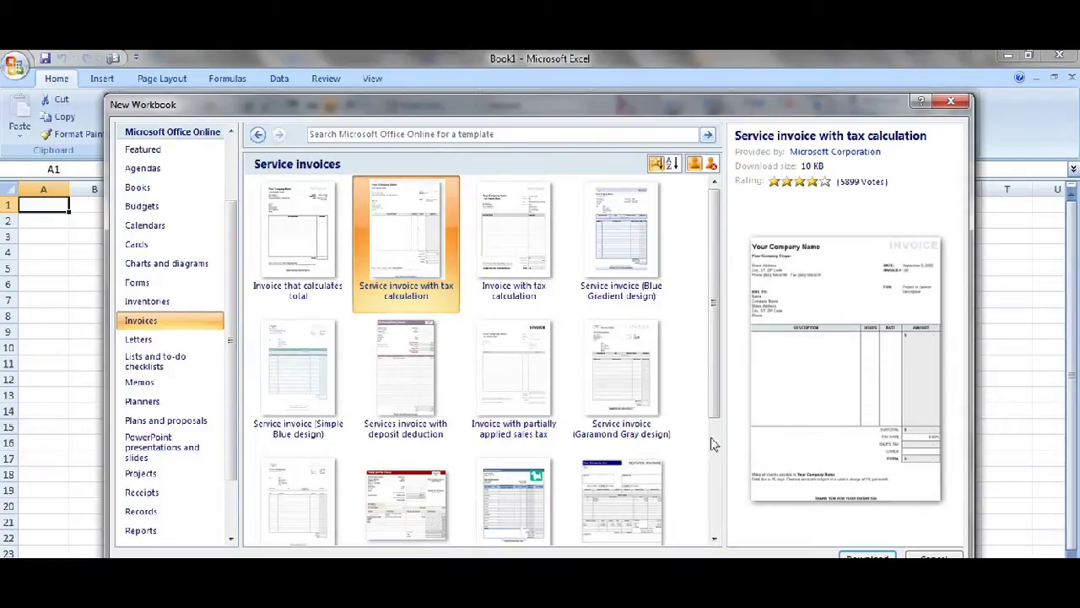
{"action": "left_click", "coordinate": [862, 557]}
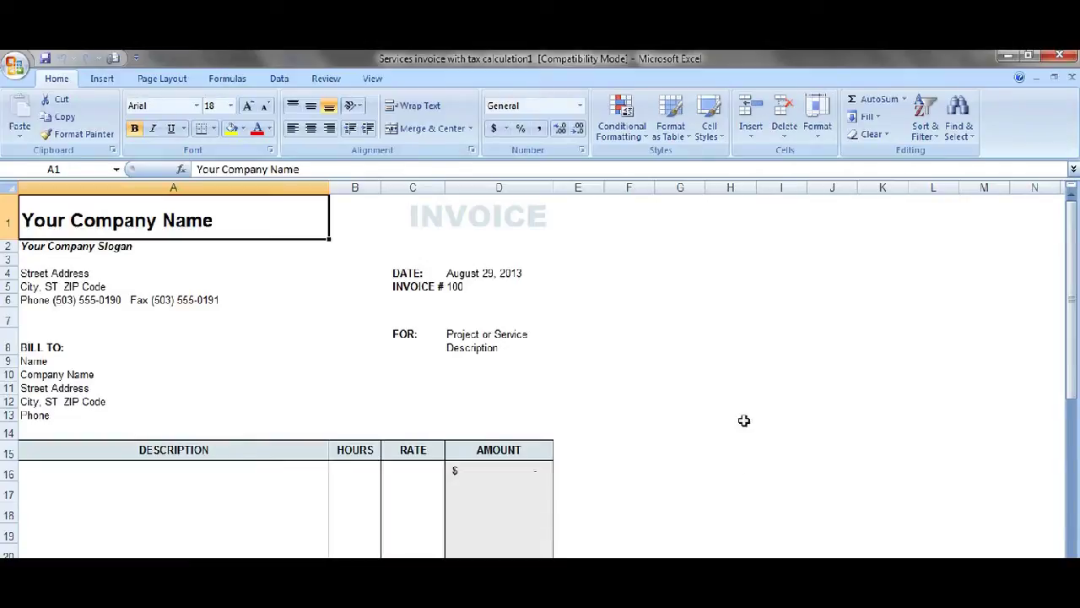
Save the workbook with Save As to the Desktop, named INVOICE STENCIL
{"action": "left_click", "coordinate": [15, 70]}
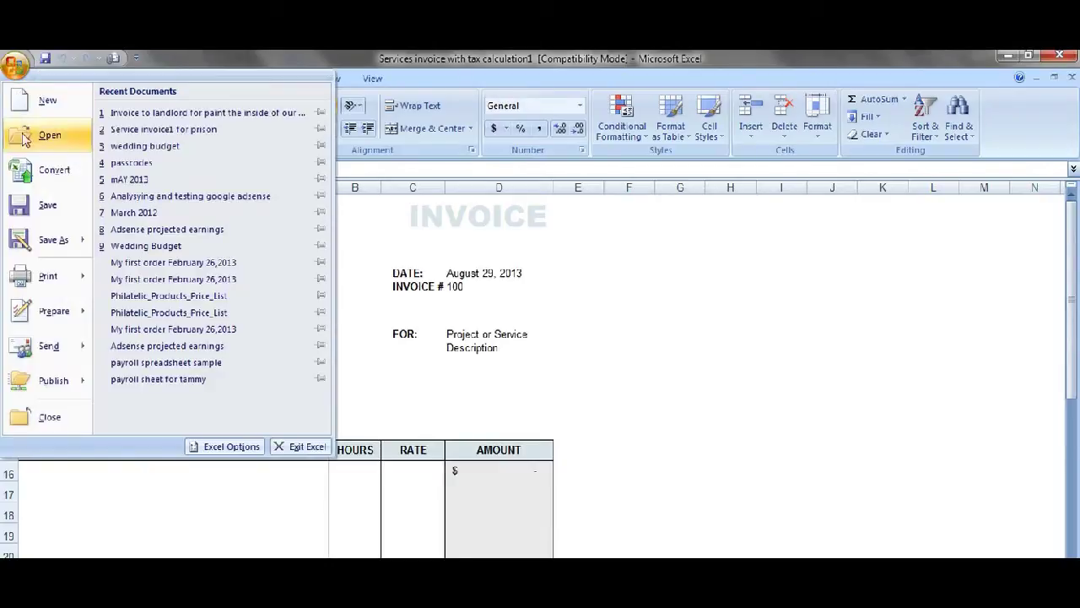
{"action": "left_click", "coordinate": [39, 243]}
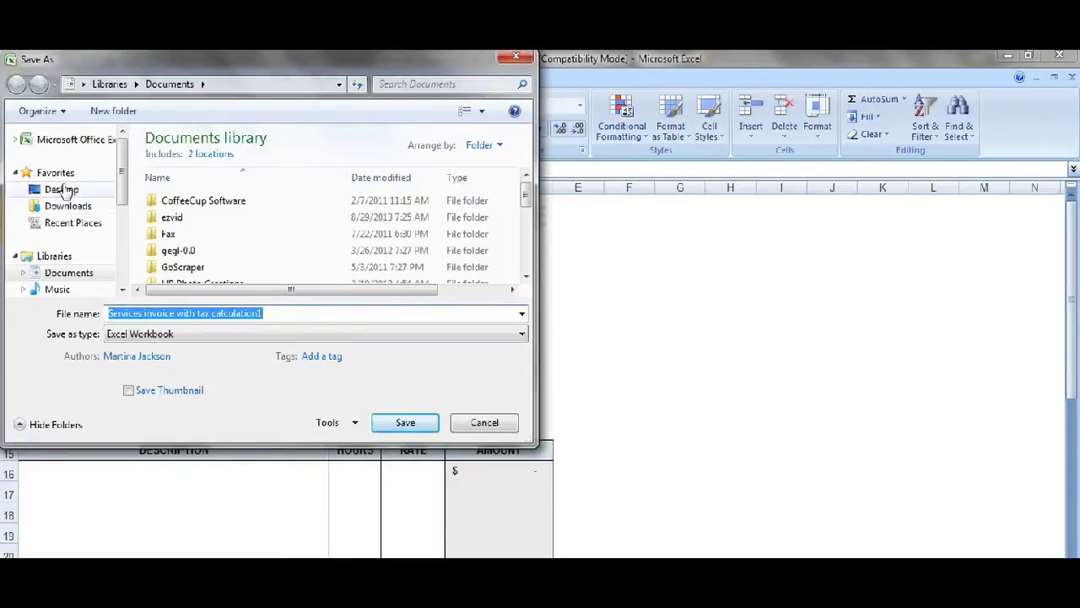
{"action": "left_click", "coordinate": [61, 189]}
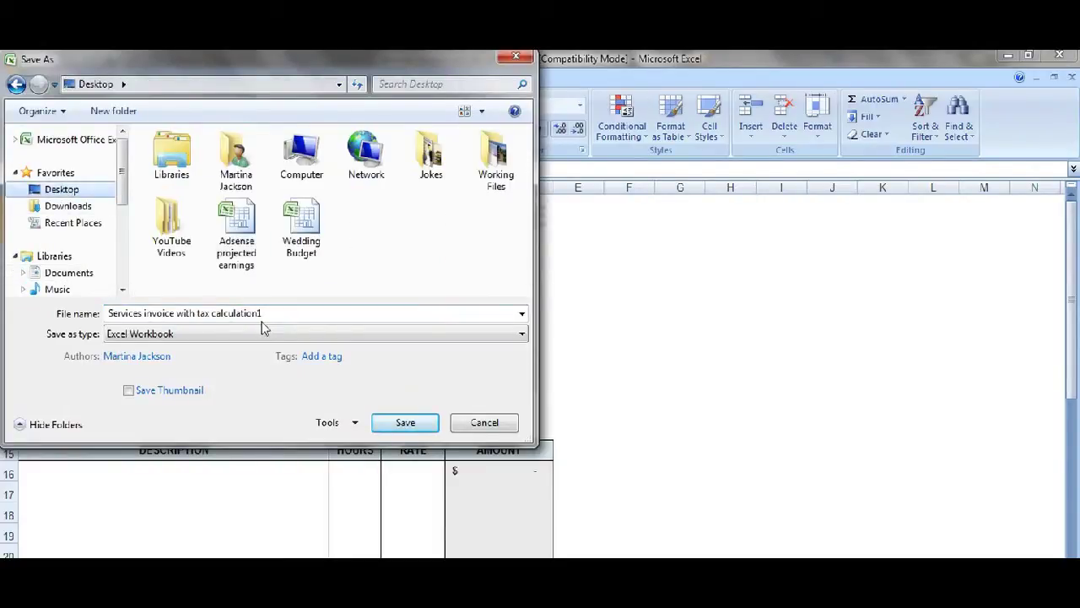
{"action": "double_click", "coordinate": [296, 310]}
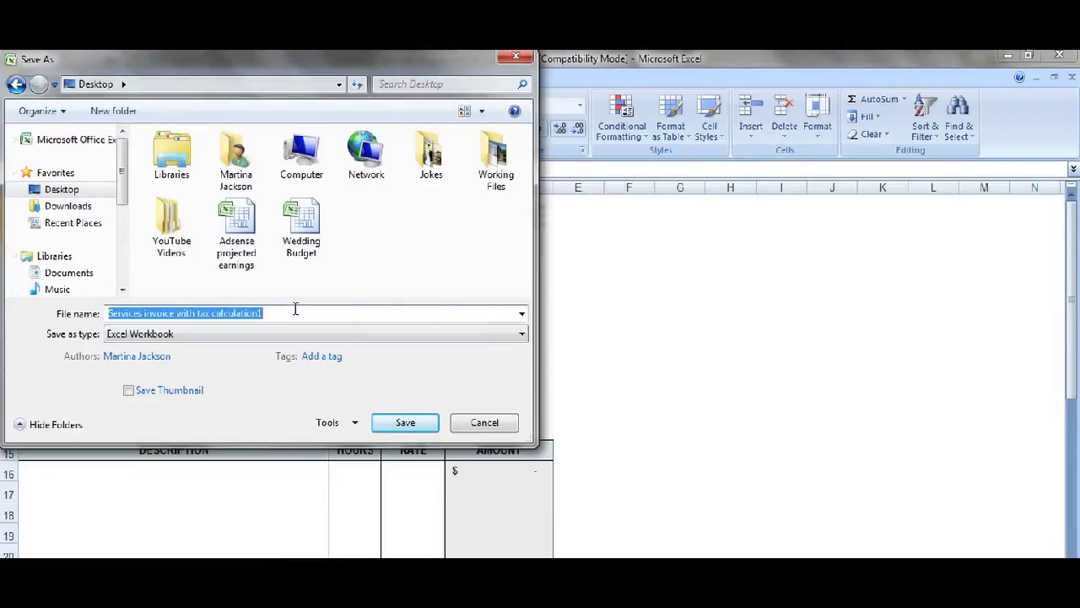
{"action": "type", "text": "INV"}
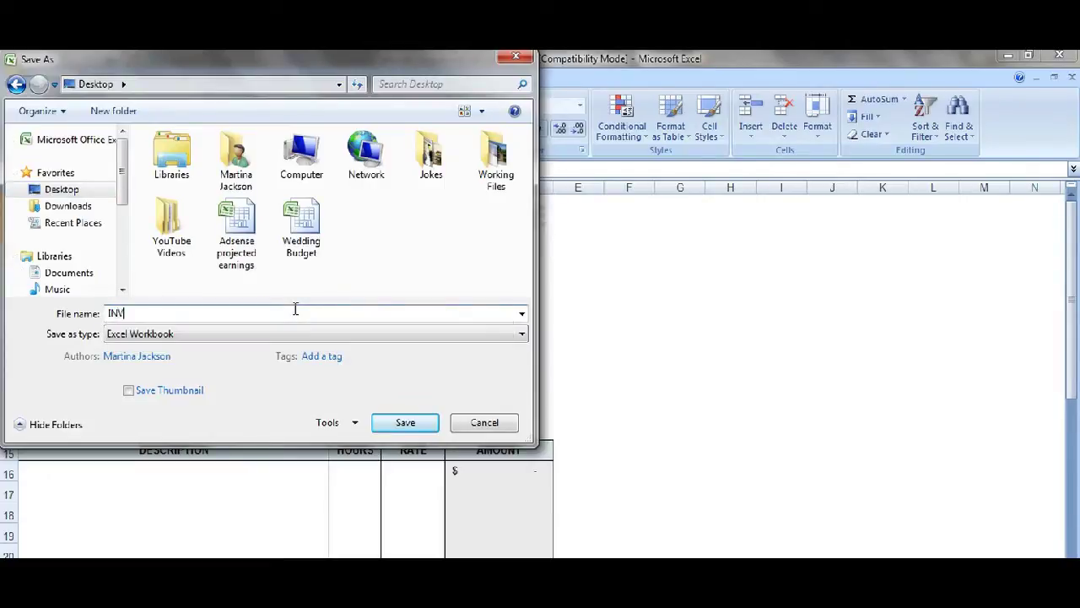
{"action": "type", "text": "OICE S"}
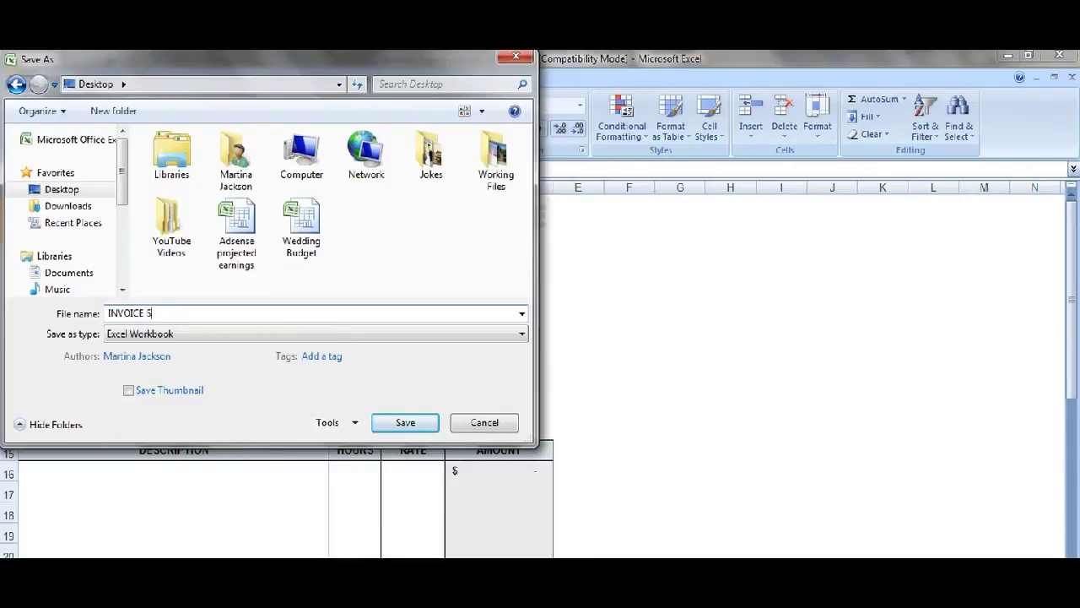
{"action": "type", "text": "TENCIL"}
{"action": "left_click", "coordinate": [403, 423]}
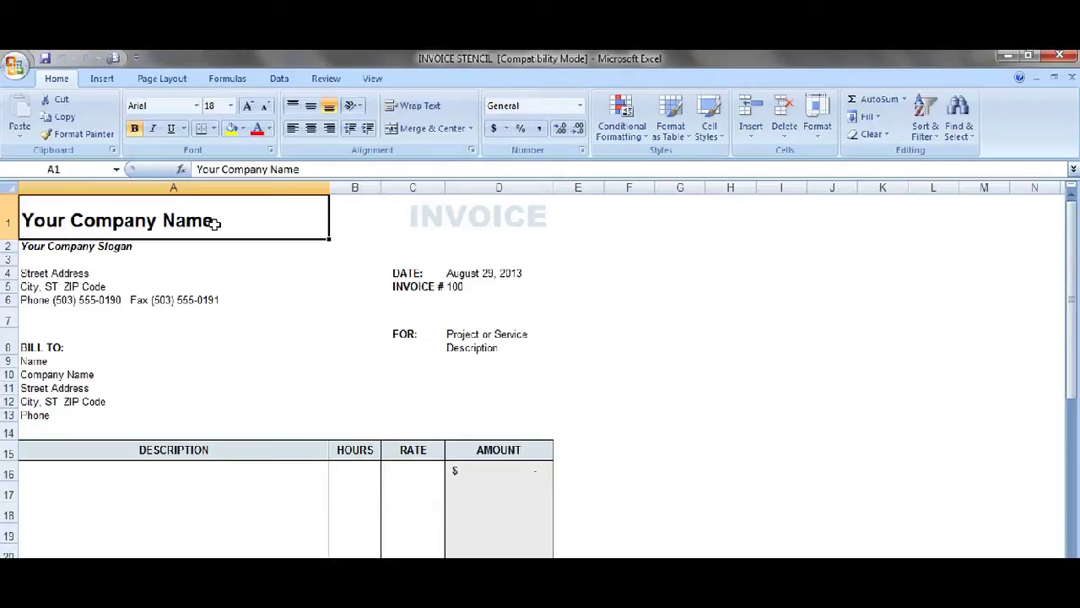
Type Photographer's Art as the company name in A1 and clear the 'Your Company Slogan' cell
{"action": "type", "text": "{"}
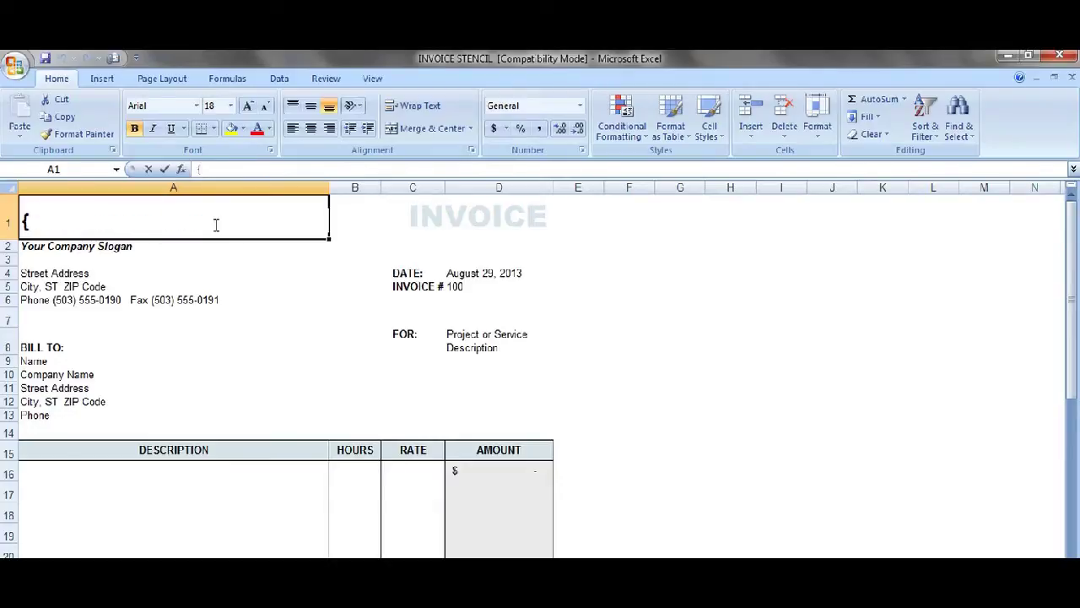
{"action": "key", "text": "BackSpace"}
{"action": "type", "text": "p"}
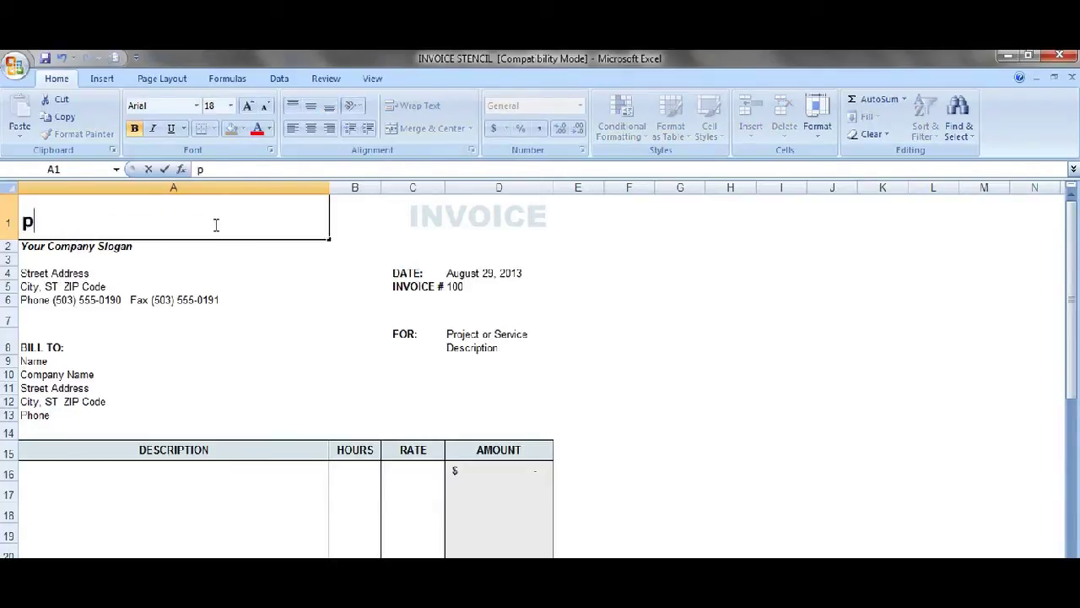
{"action": "key", "text": "BackSpace"}
{"action": "type", "text": "Phot"}
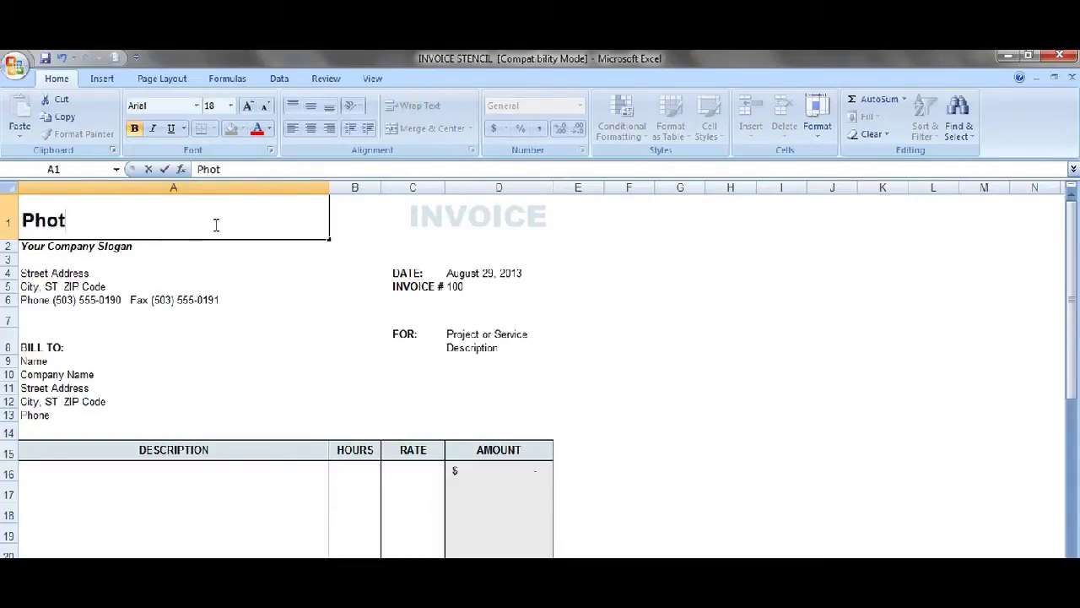
{"action": "type", "text": "ograp"}
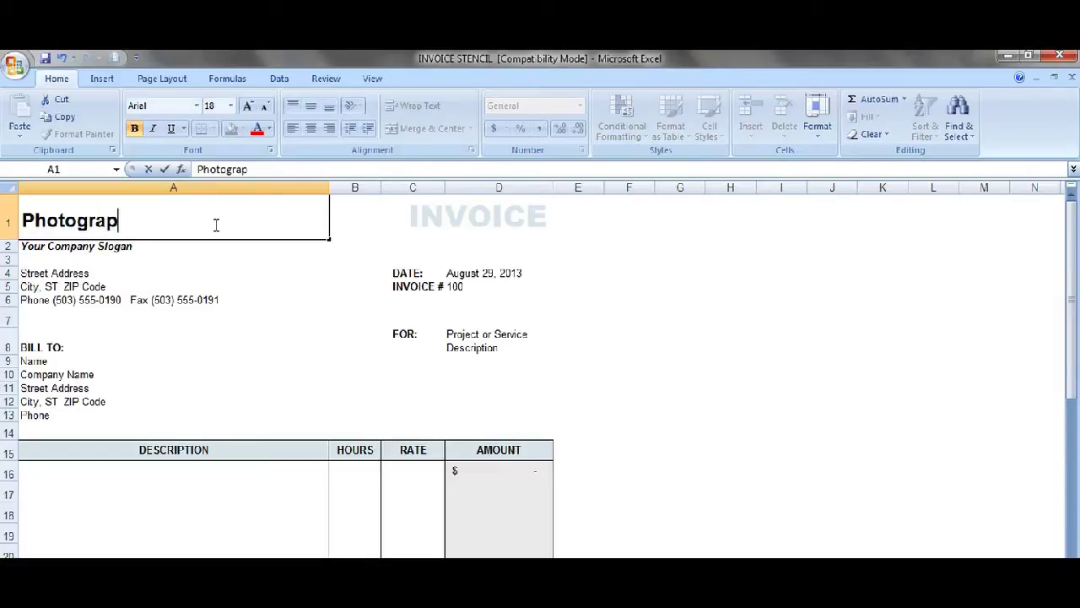
{"action": "type", "text": "her's A"}
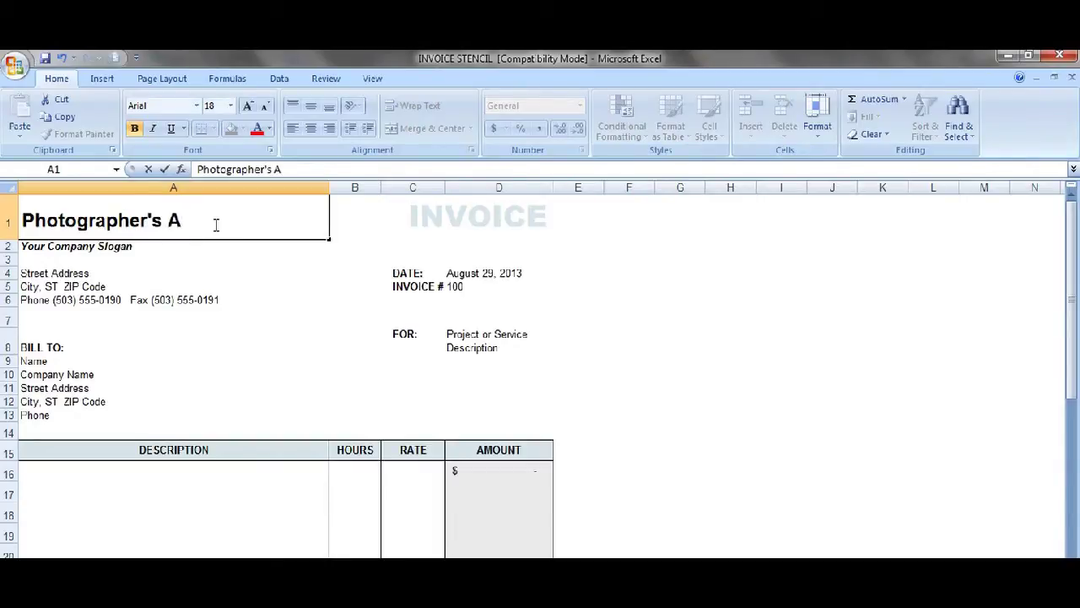
{"action": "type", "text": "rt"}
{"action": "left_click", "coordinate": [161, 247]}
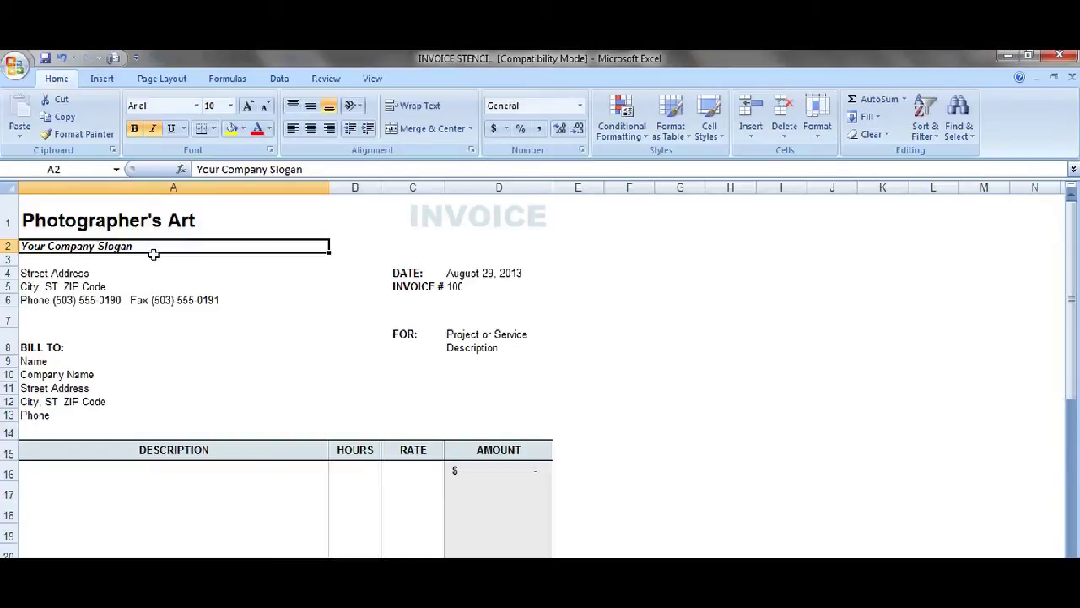
{"action": "key", "text": "Delete"}
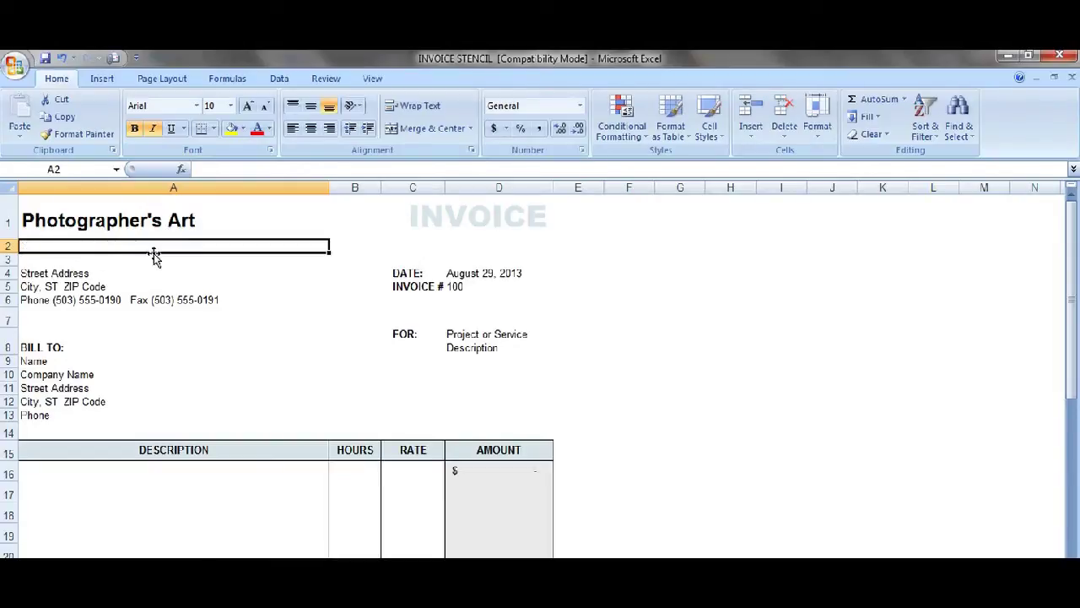
Fill address lines A4 and A5 with the company's P.O. Box number and its town and territory
{"action": "left_click", "coordinate": [72, 271]}
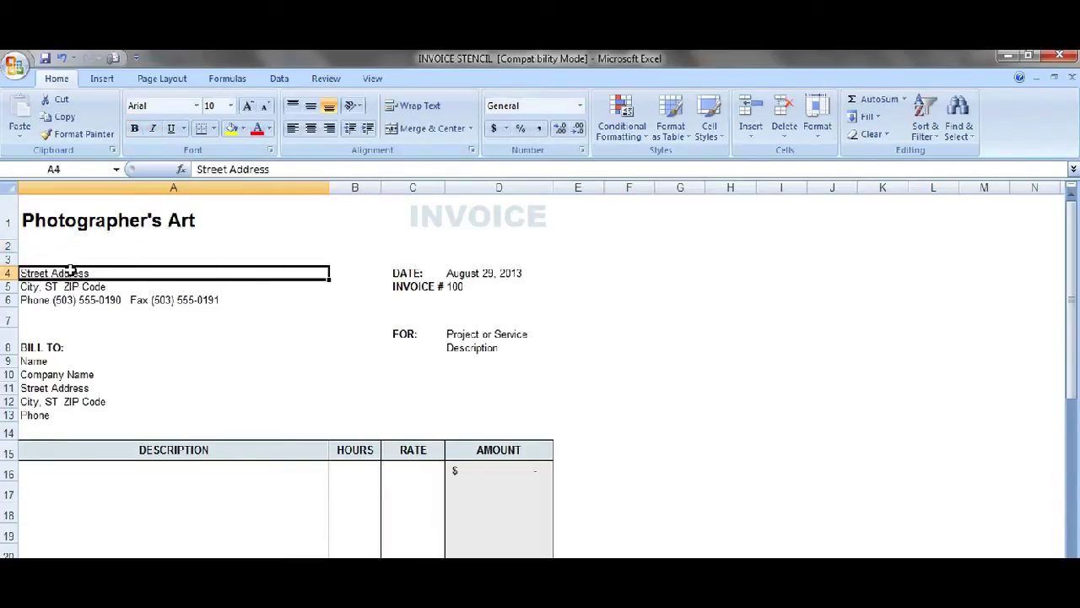
{"action": "type", "text": "P"}
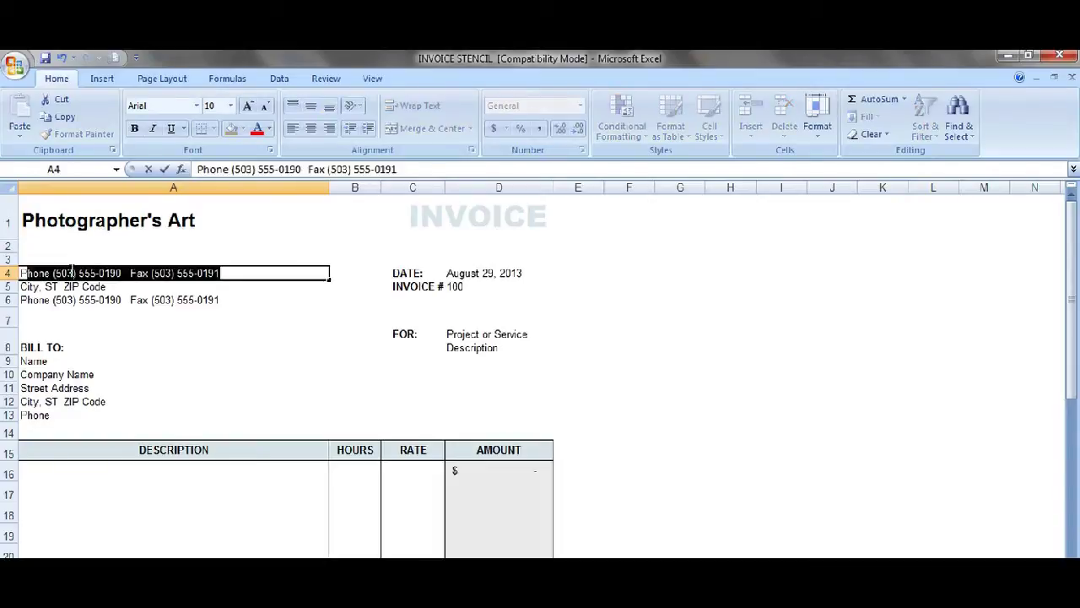
{"action": "type", "text": ".o"}
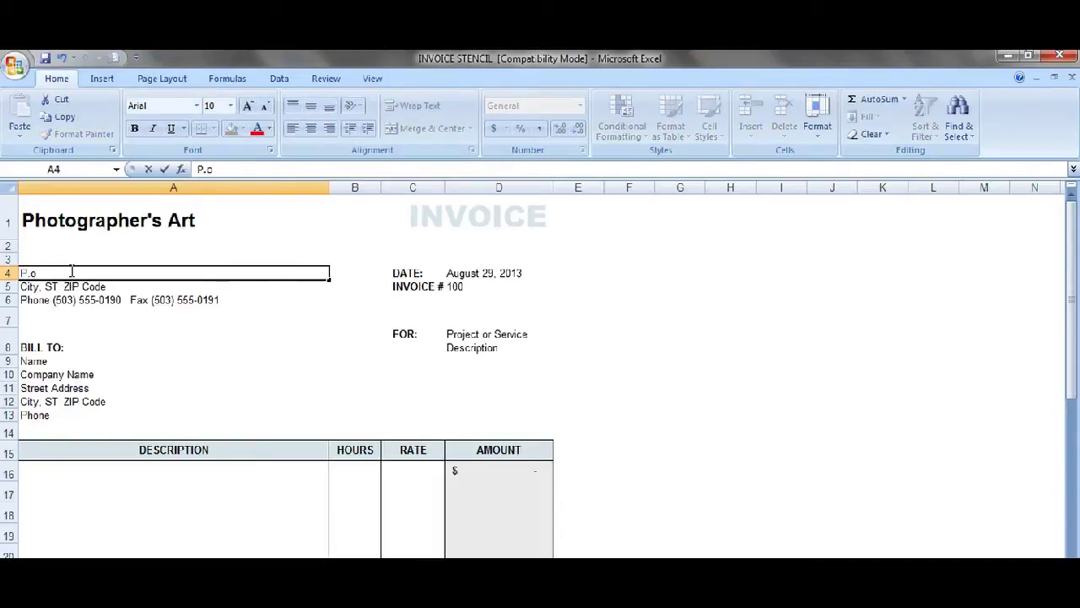
{"action": "key", "text": "BackSpace"}
{"action": "type", "text": "O. b"}
{"action": "key", "text": "BackSpace"}
{"action": "type", "text": "box"}
{"action": "key", "text": "BackSpace"}
{"action": "key", "text": "BackSpace"}
{"action": "key", "text": "BackSpace"}
{"action": "type", "text": "Box"}
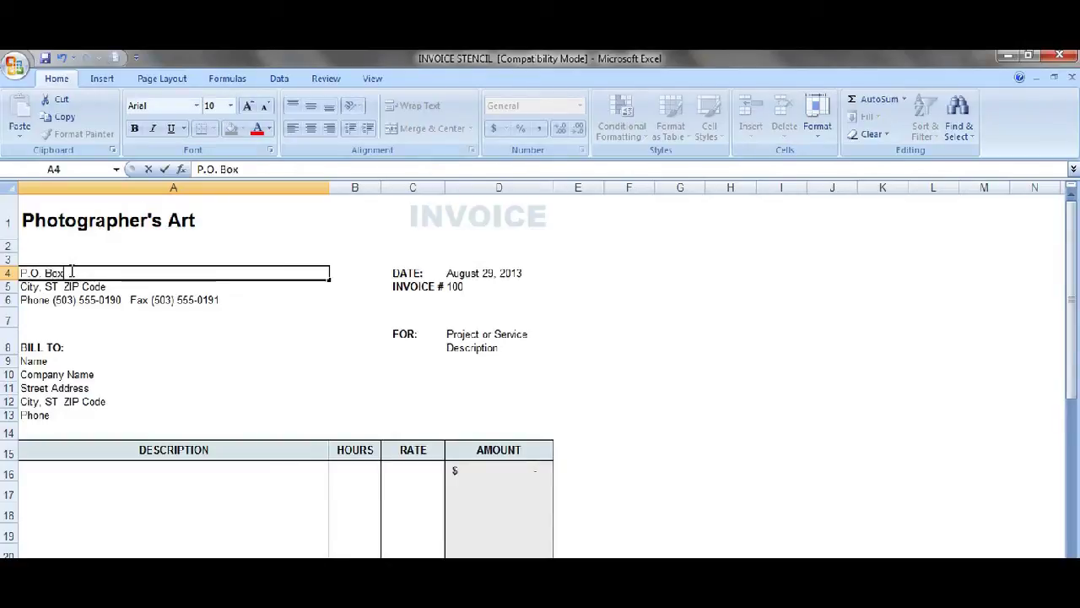
{"action": "type", "text": " 4147"}
{"action": "left_click", "coordinate": [72, 272]}
{"action": "type", "text": "1"}
{"action": "left_click", "coordinate": [100, 285]}
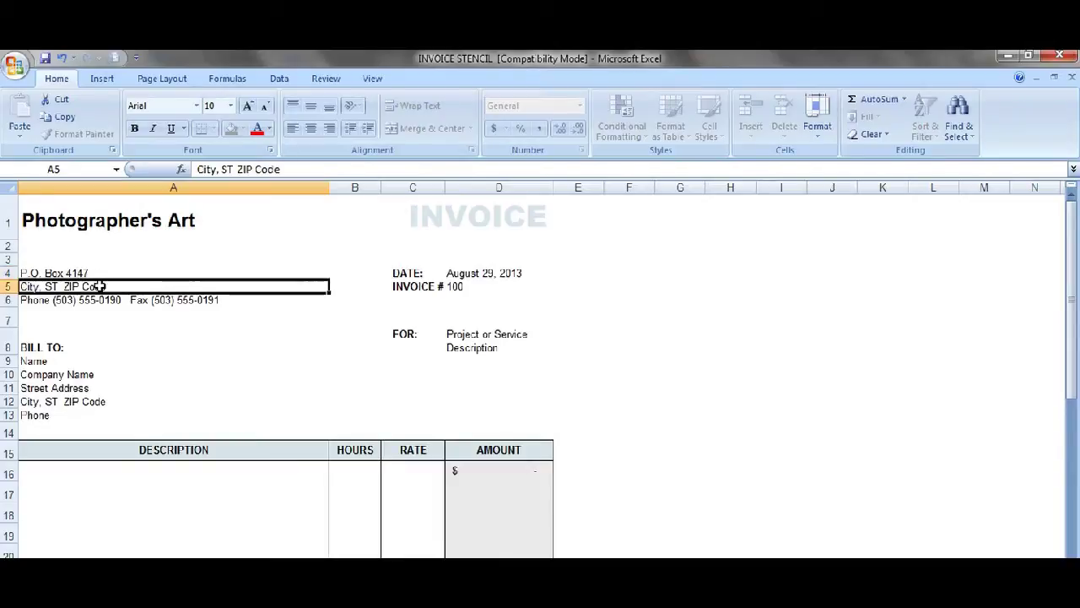
{"action": "type", "text": "East End"}
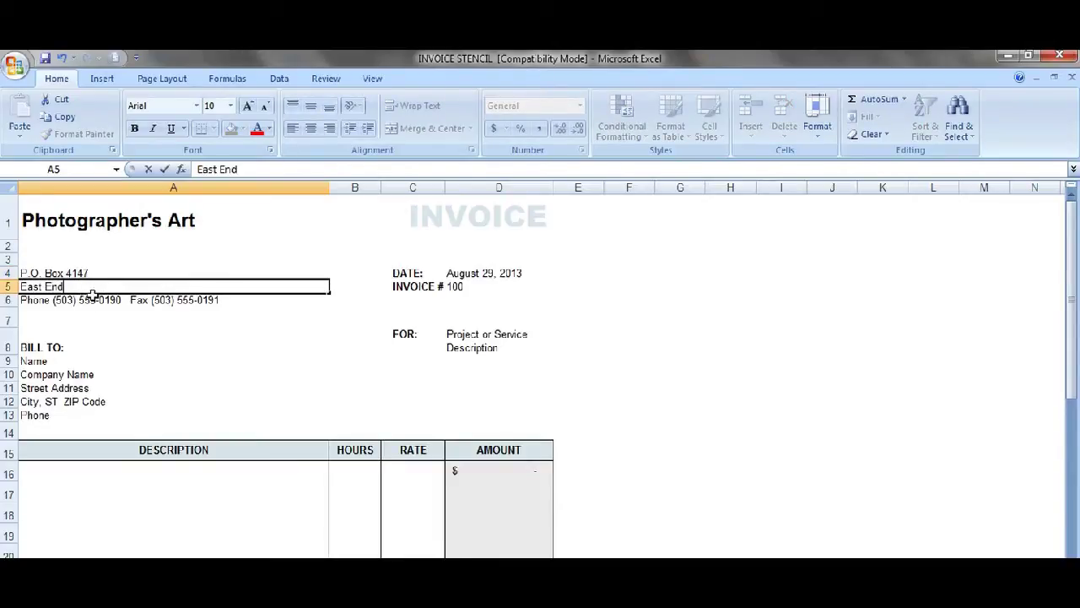
{"action": "type", "text": ",Tortola BVI"}
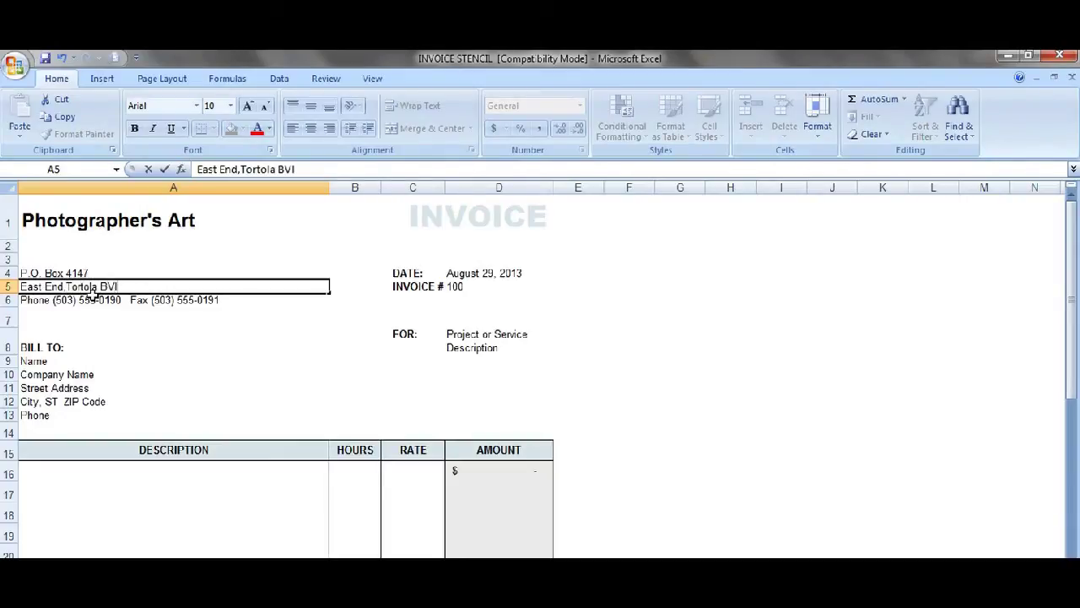
{"action": "key", "text": "Return"}
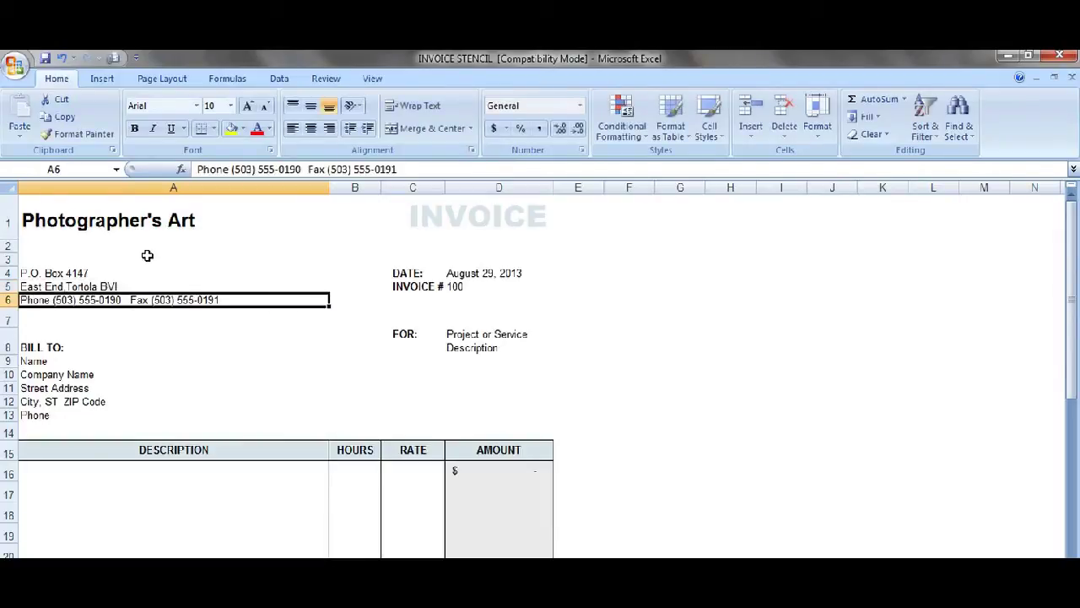
Replace the placeholder phone number, area code and fax digits with the company's own numbers
{"action": "left_click", "coordinate": [302, 169]}
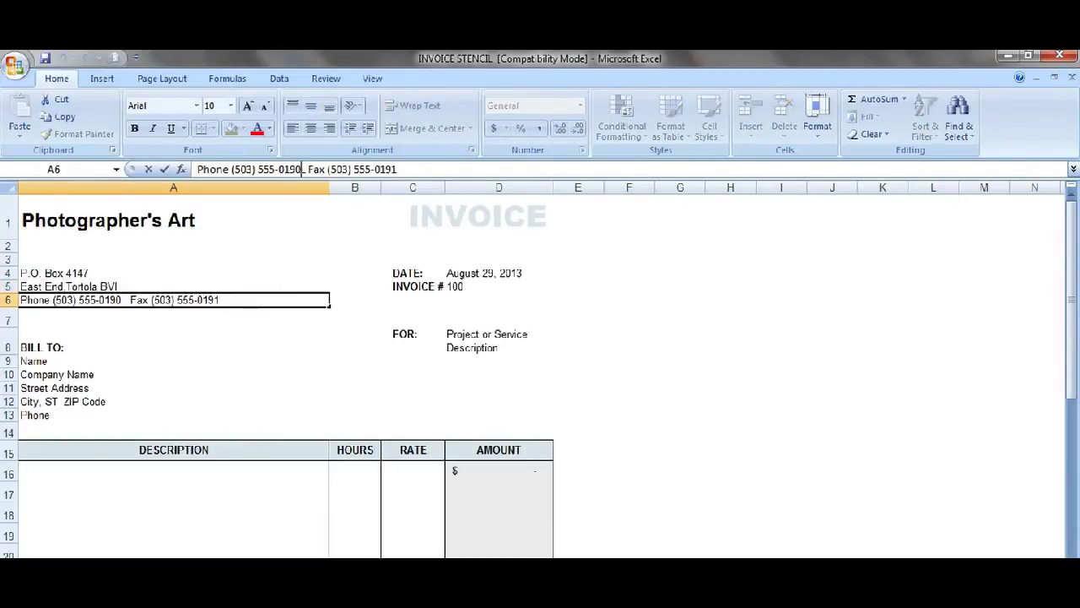
{"action": "key", "text": "BackSpace"}
{"action": "key", "text": "BackSpace"}
{"action": "key", "text": "BackSpace"}
{"action": "key", "text": "BackSpace"}
{"action": "key", "text": "BackSpace"}
{"action": "key", "text": "BackSpace"}
{"action": "key", "text": "BackSpace"}
{"action": "key", "text": "BackSpace"}
{"action": "type", "text": "346 5010"}
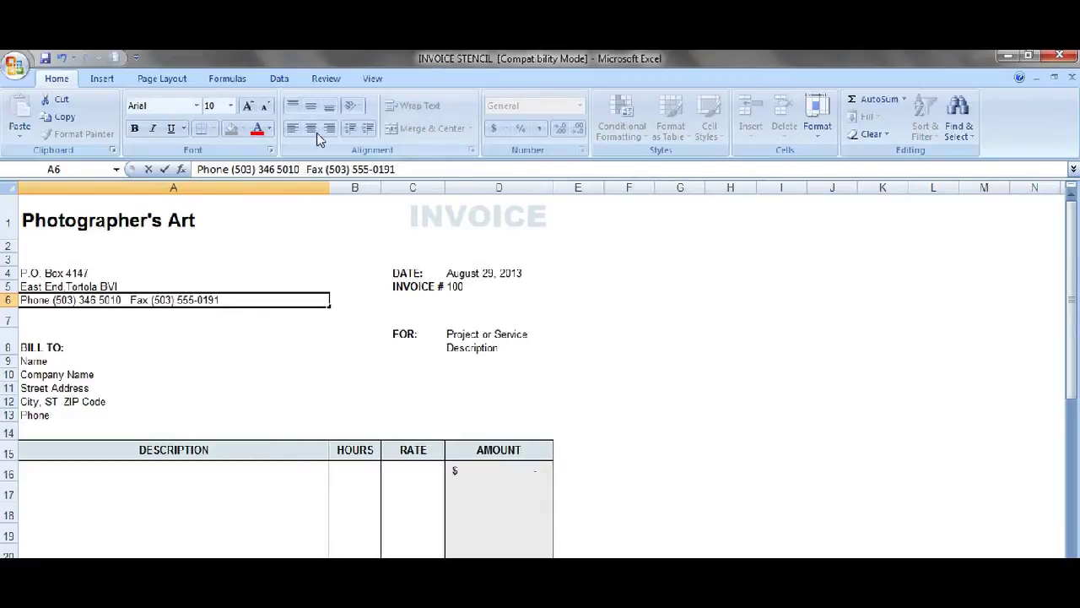
{"action": "left_click", "coordinate": [245, 170]}
{"action": "key", "text": "BackSpace"}
{"action": "key", "text": "BackSpace"}
{"action": "type", "text": "2/8"}
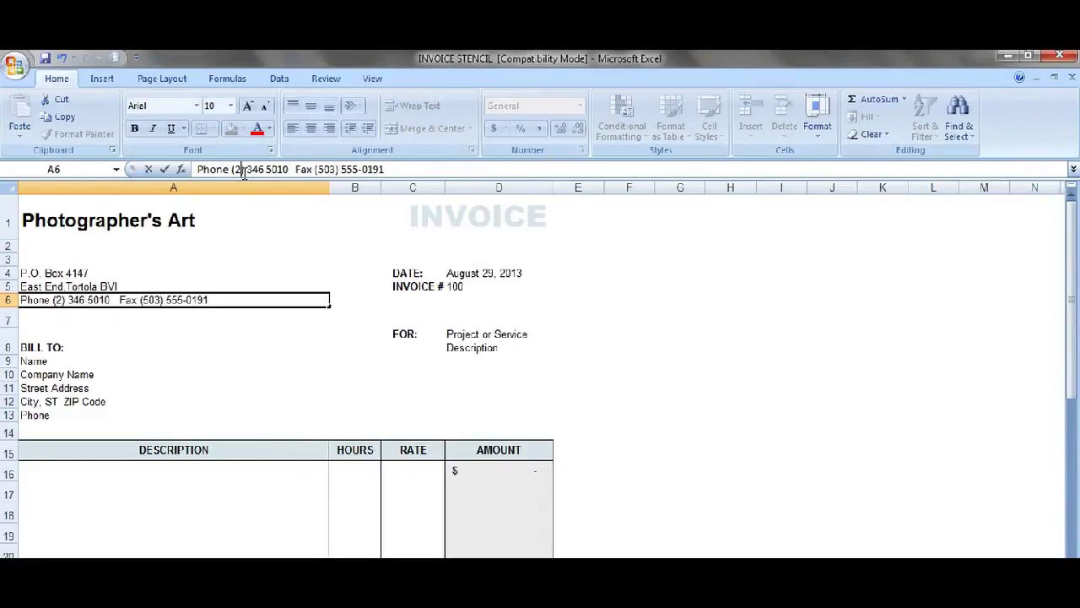
{"action": "left_click", "coordinate": [399, 169]}
{"action": "key", "text": "BackSpace"}
{"action": "key", "text": "BackSpace"}
{"action": "key", "text": "BackSpace"}
{"action": "key", "text": "BackSpace"}
{"action": "key", "text": "BackSpace"}
{"action": "key", "text": "BackSpace"}
{"action": "key", "text": "BackSpace"}
{"action": "key", "text": "BackSpace"}
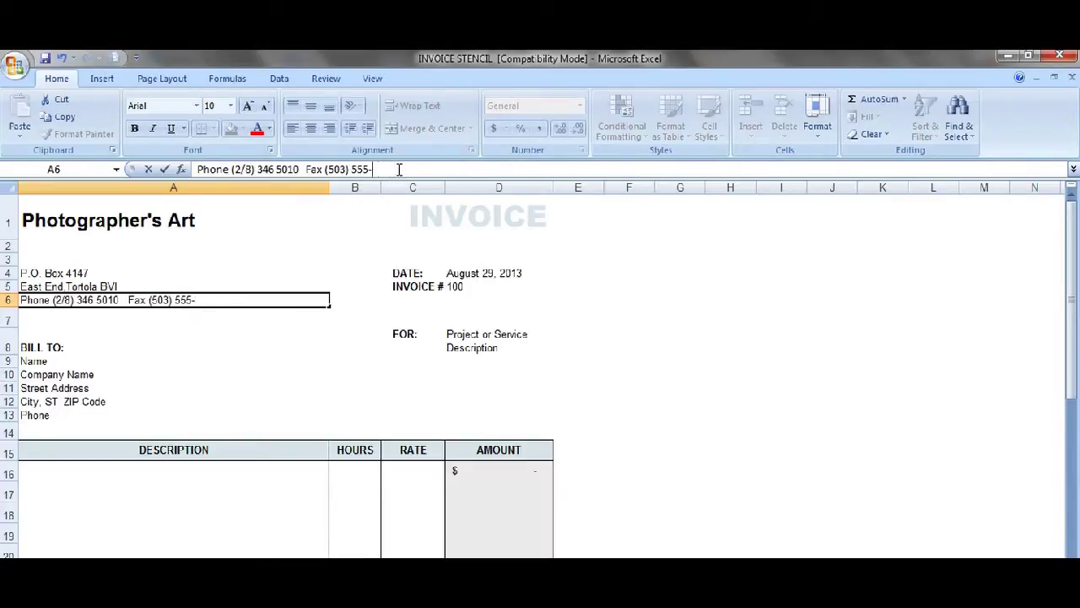
{"action": "type", "text": "879"}
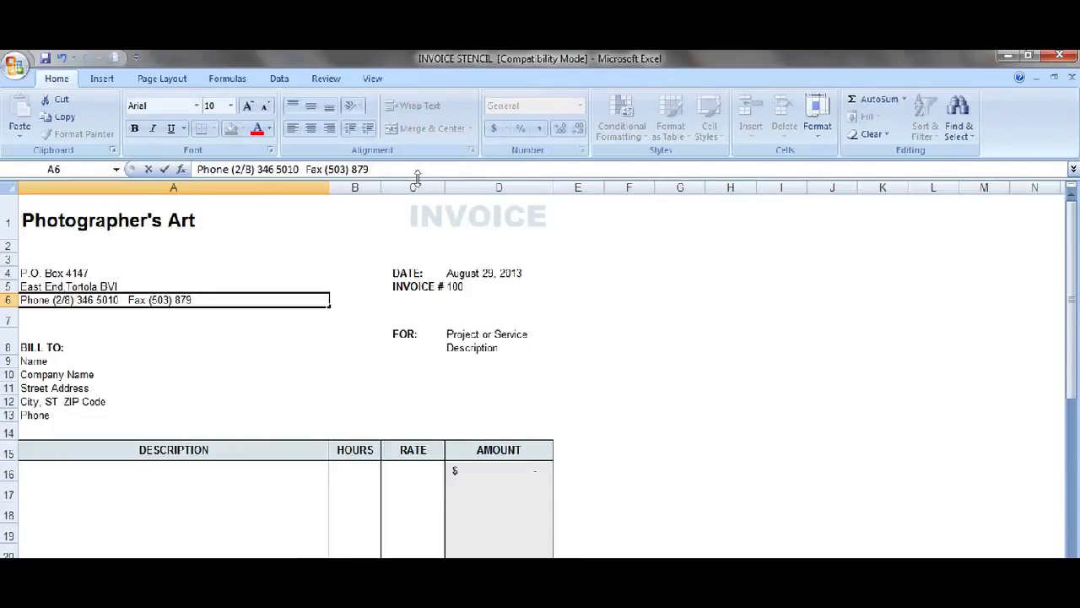
{"action": "type", "text": "444"}
{"action": "key", "text": "Return"}
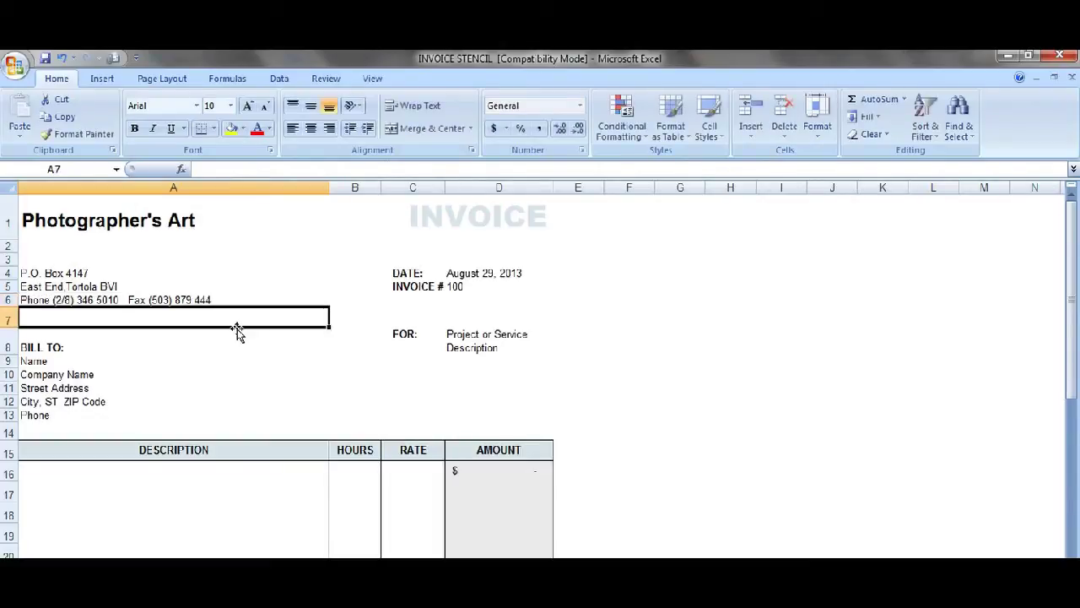
{"action": "left_click", "coordinate": [481, 276]}
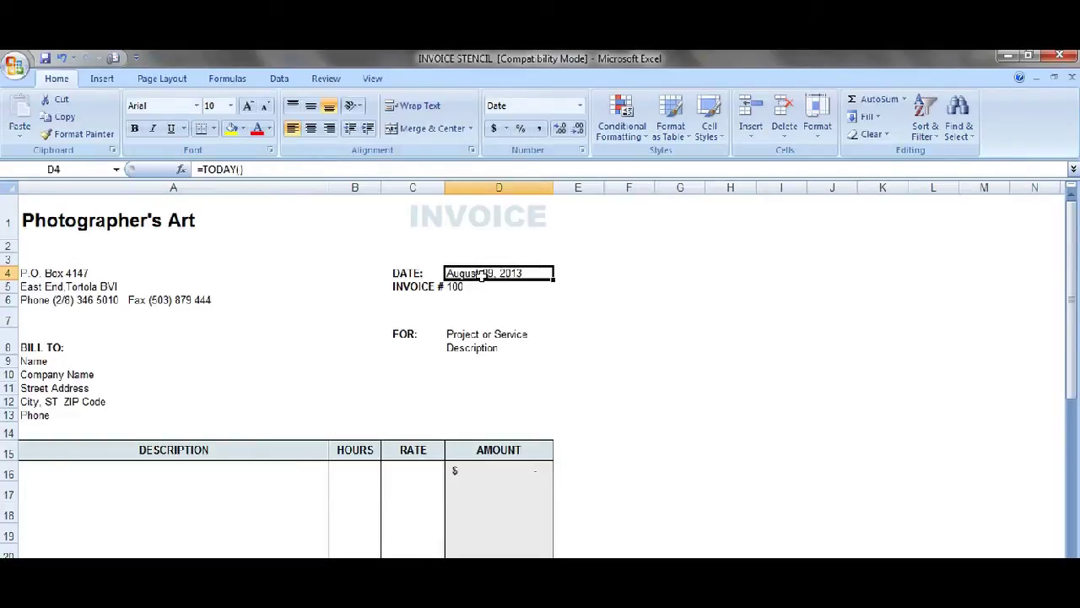
Set the invoice number in D5 to PA0001, then move to the bill-to Name line
{"action": "key", "text": "Down"}
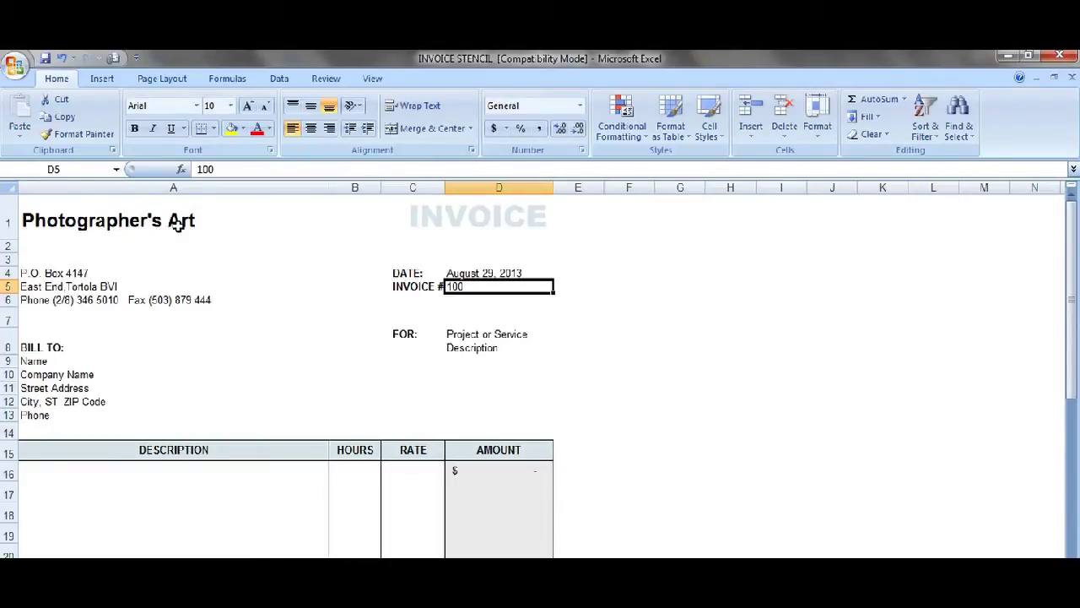
{"action": "type", "text": "pa"}
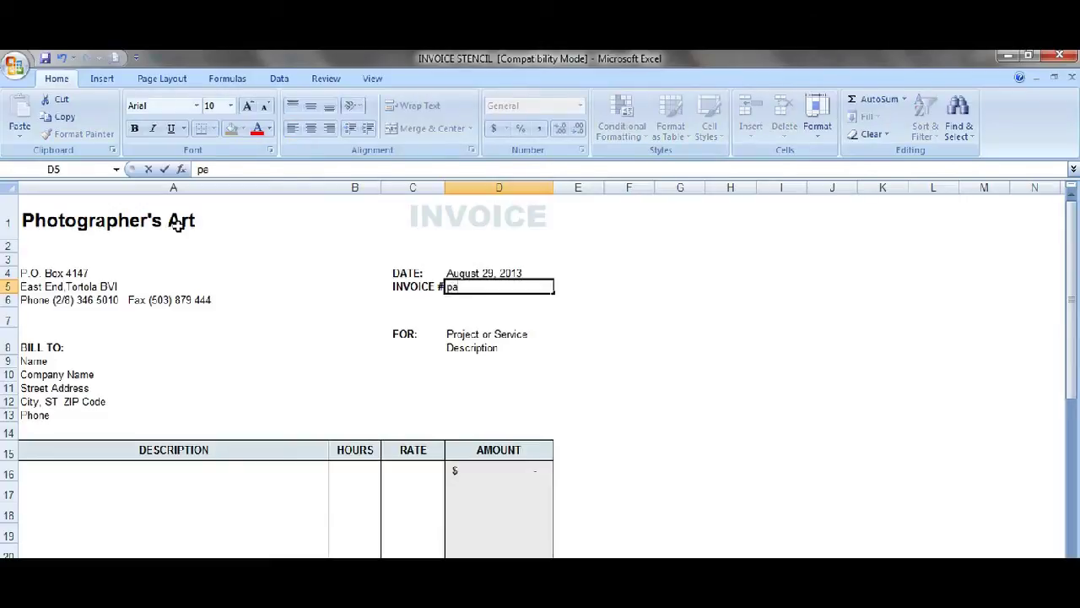
{"action": "key", "text": "BackSpace"}
{"action": "key", "text": "BackSpace"}
{"action": "type", "text": "PA0001"}
{"action": "key", "text": "Return"}
{"action": "key", "text": "Down"}
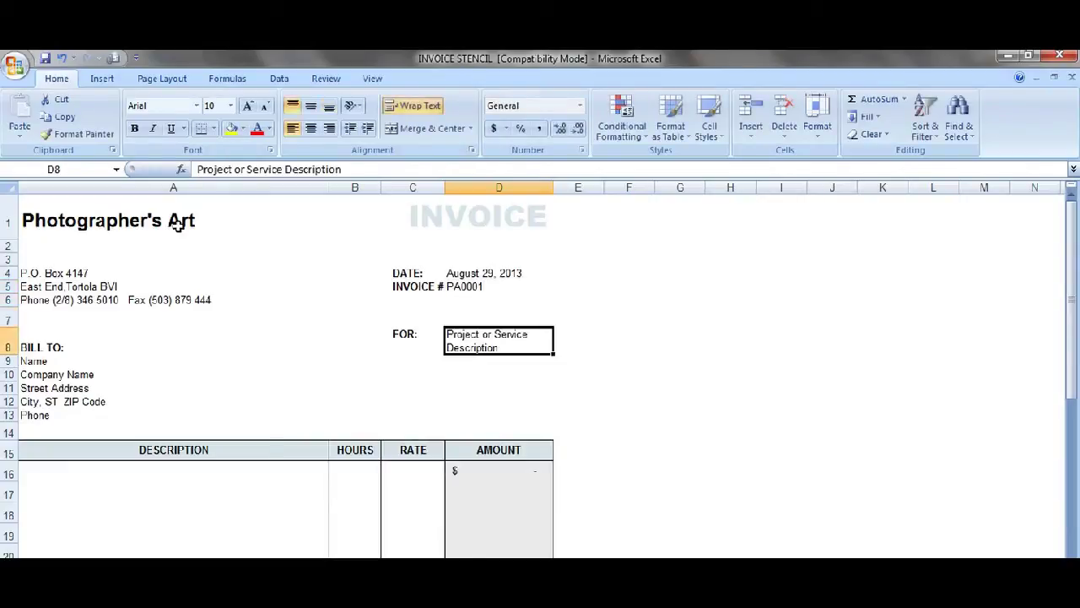
{"action": "key", "text": "Left"}
{"action": "key", "text": "Left"}
{"action": "key", "text": "Left"}
{"action": "key", "text": "Down"}
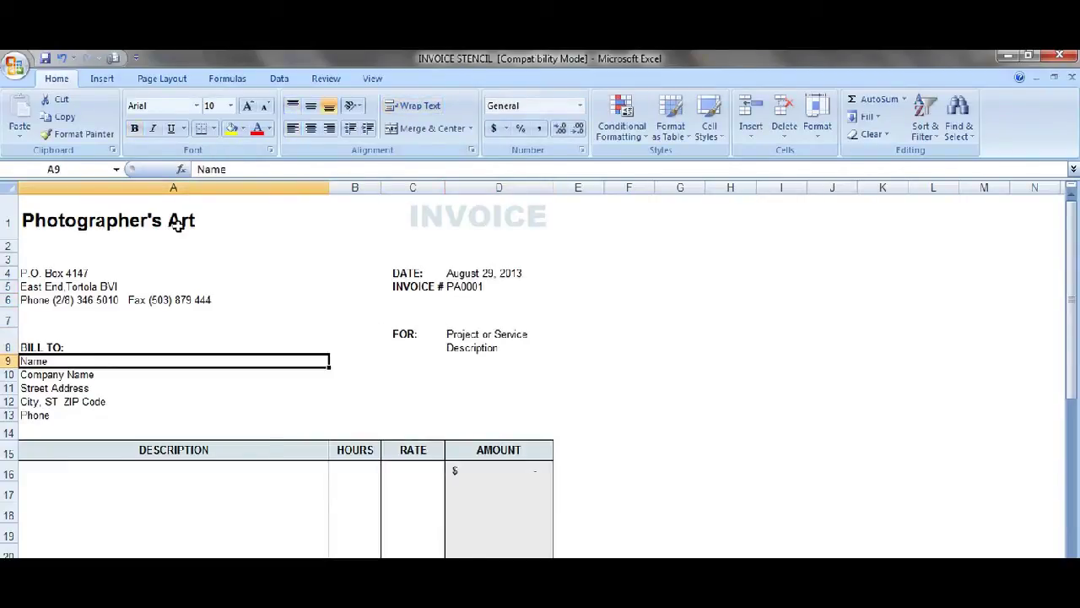
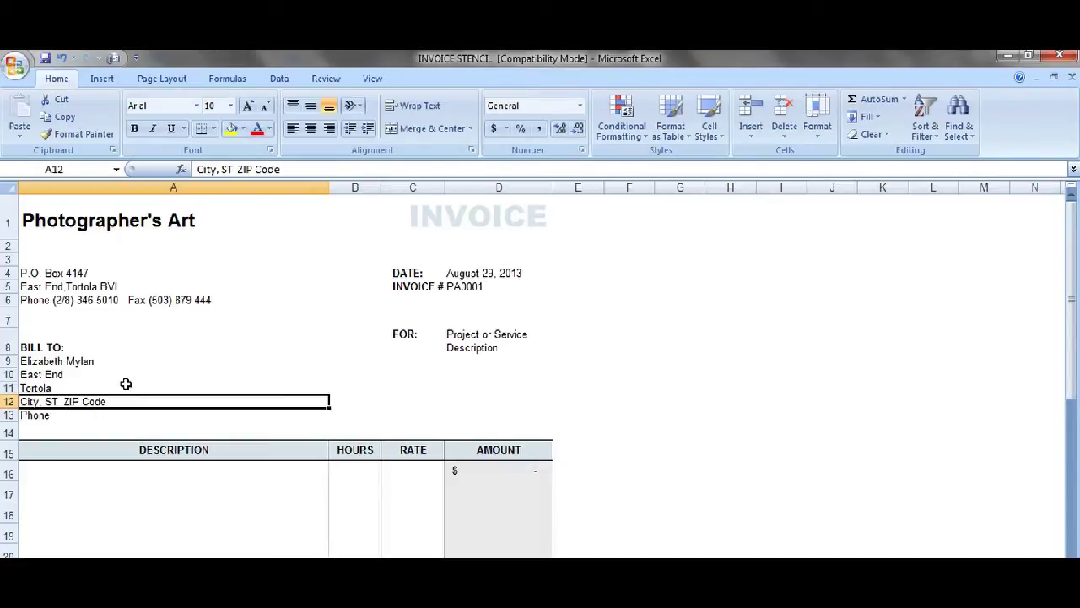
Clear the City, ST ZIP Code and Phone placeholders in A12 and A13
{"action": "key", "text": "Delete"}
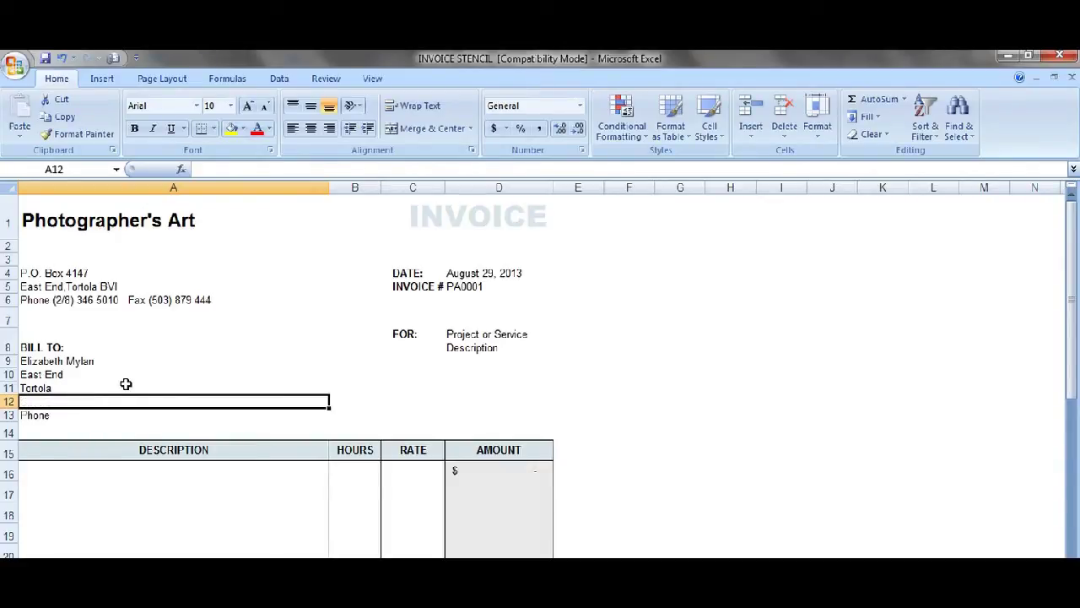
{"action": "key", "text": "Down"}
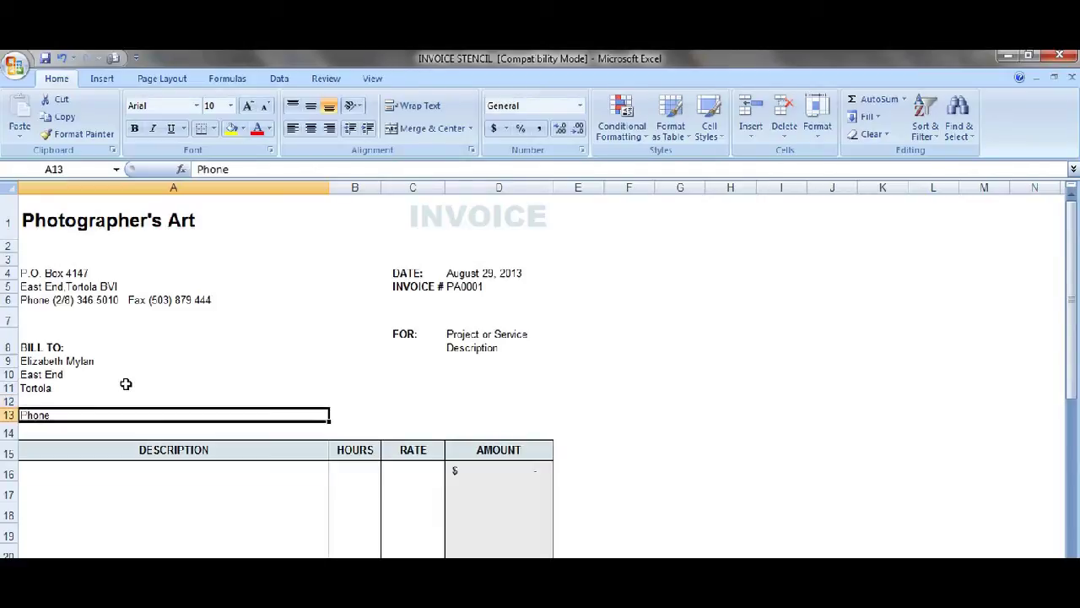
{"action": "key", "text": "Delete"}
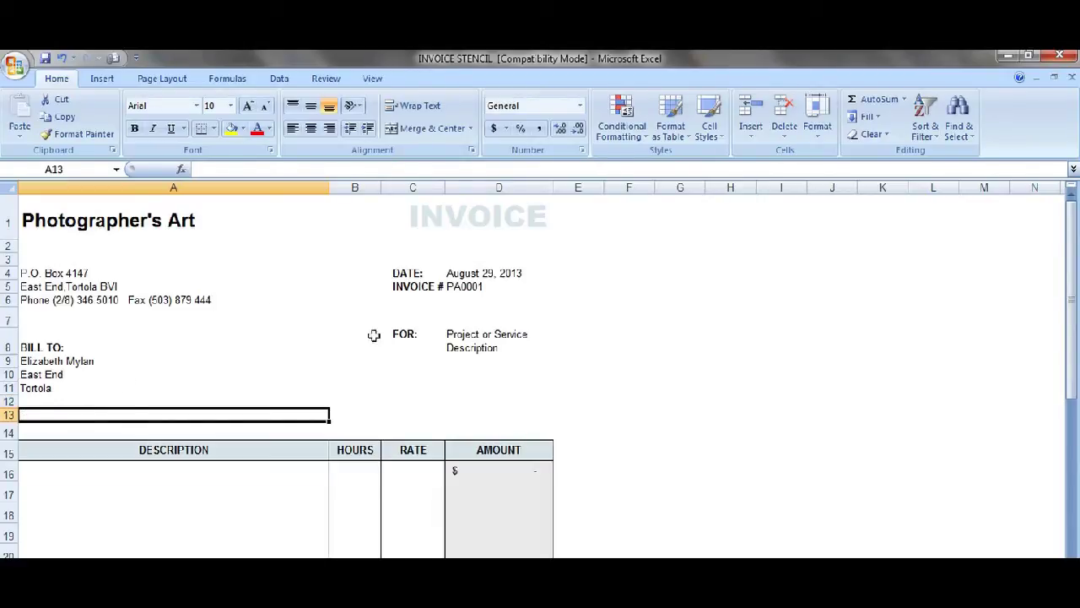
Clear the project description placeholder and the FOR: label in row 8
{"action": "left_click", "coordinate": [460, 335]}
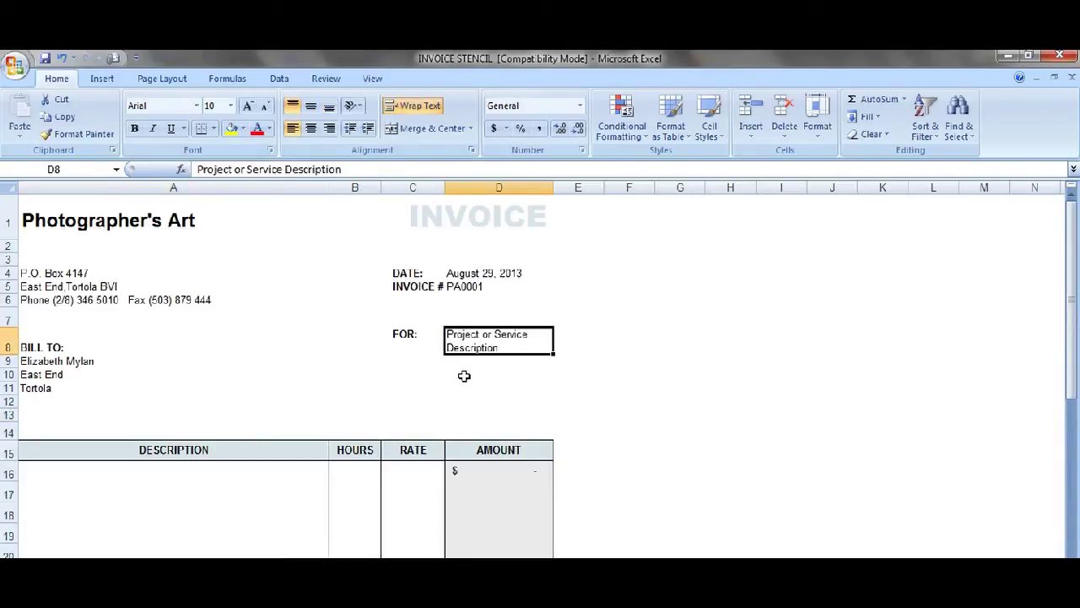
{"action": "key", "text": "Delete"}
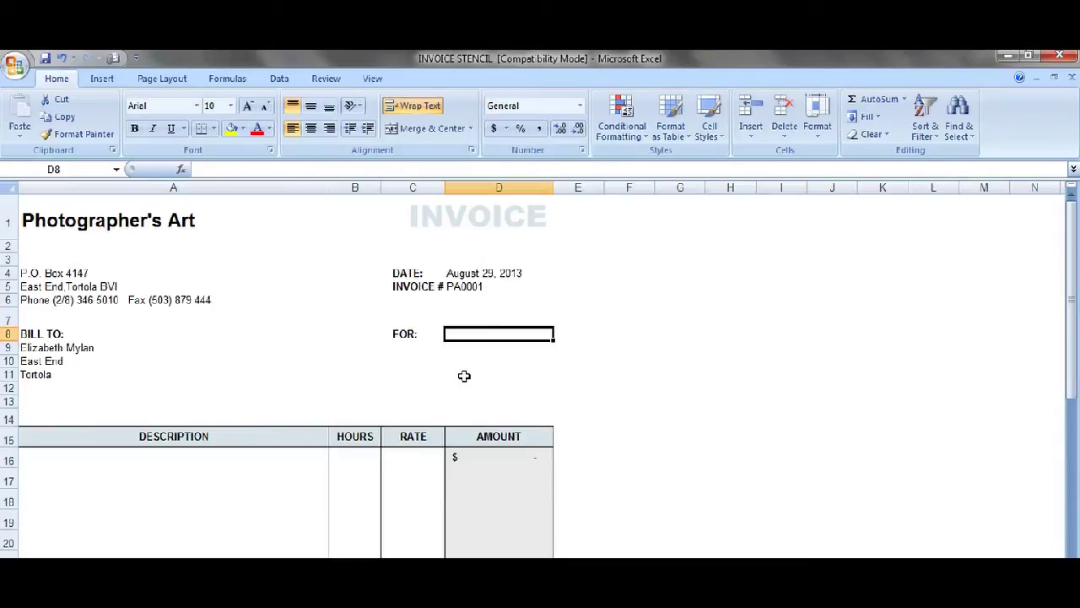
{"action": "key", "text": "Left"}
{"action": "key", "text": "Delete"}
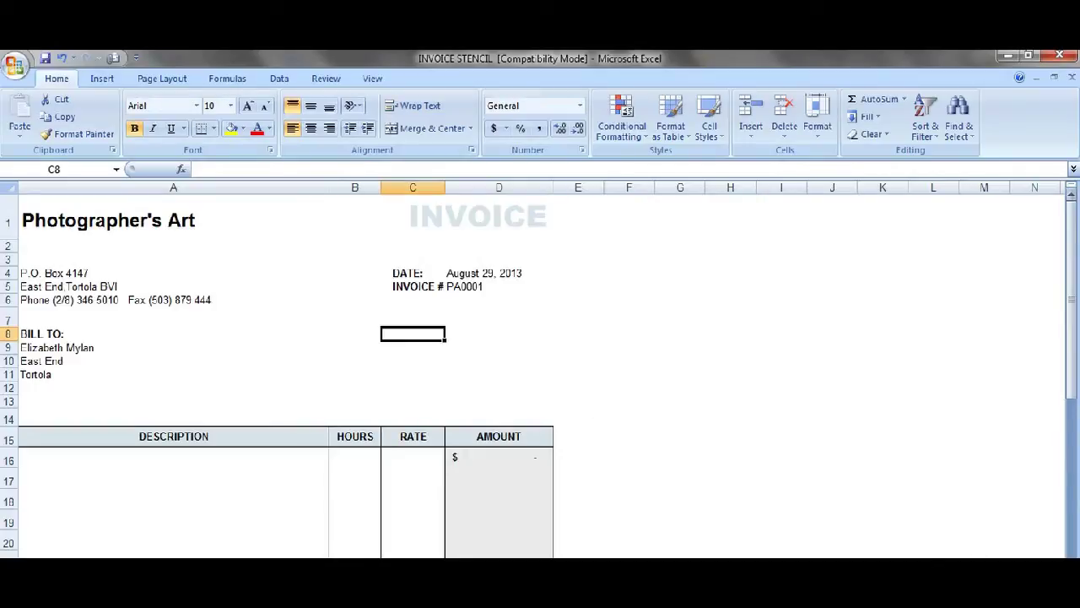
{"action": "scroll", "coordinate": [540, 371], "scroll_direction": "down", "scroll_amount": 1}
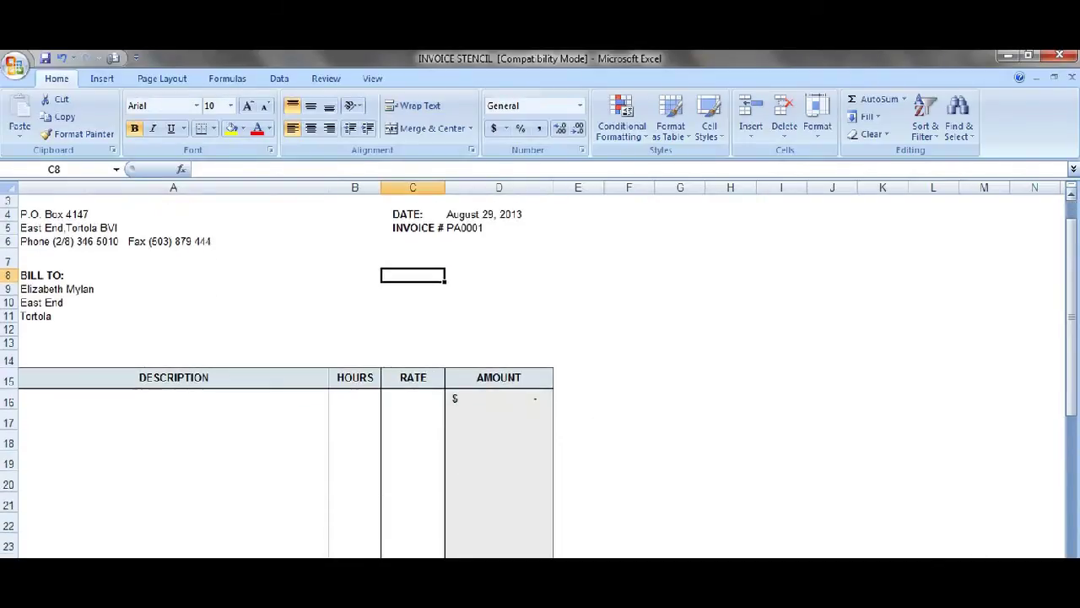
{"action": "key", "text": "Up"}
{"action": "key", "text": "Up"}
{"action": "key", "text": "Up"}
{"action": "key", "text": "Up"}
{"action": "key", "text": "Up"}
{"action": "key", "text": "Up"}
{"action": "key", "text": "Up"}
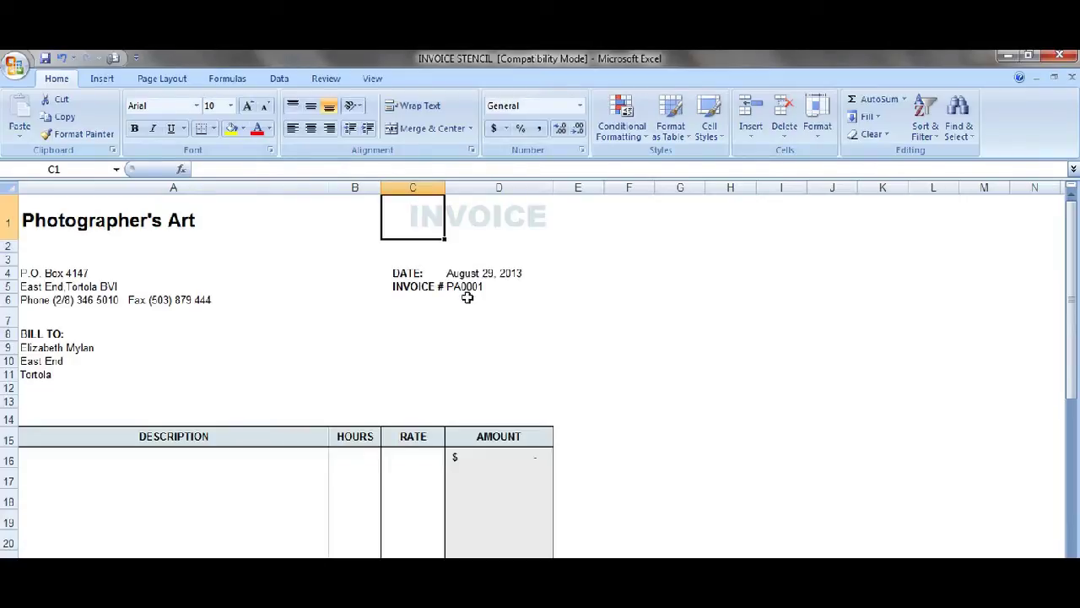
Enter 'Photography service for beach birthday party' as the description in A16
{"action": "left_click", "coordinate": [240, 481]}
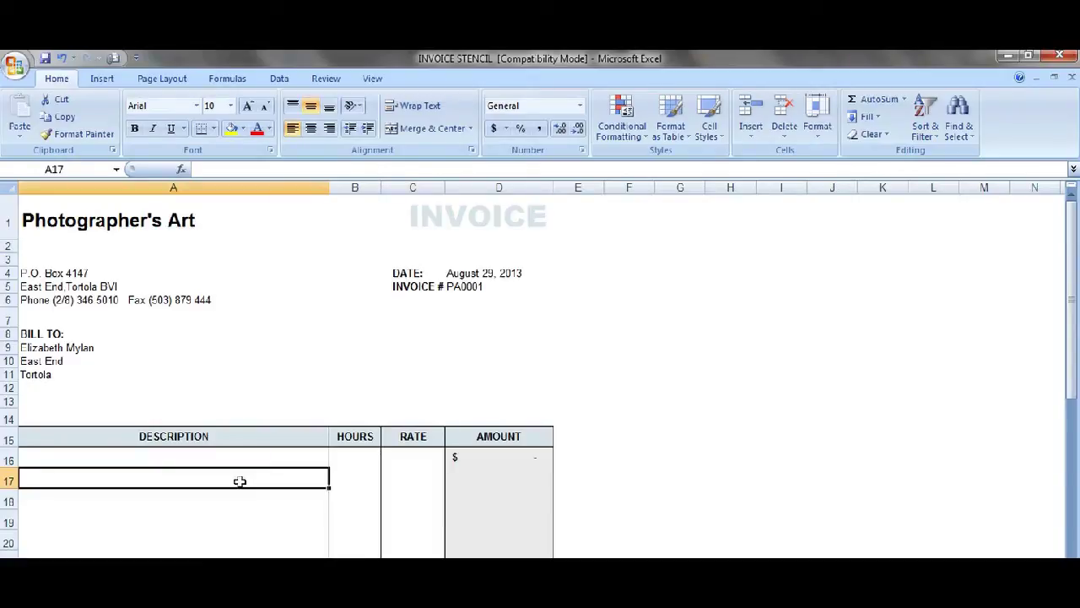
{"action": "key", "text": "Up"}
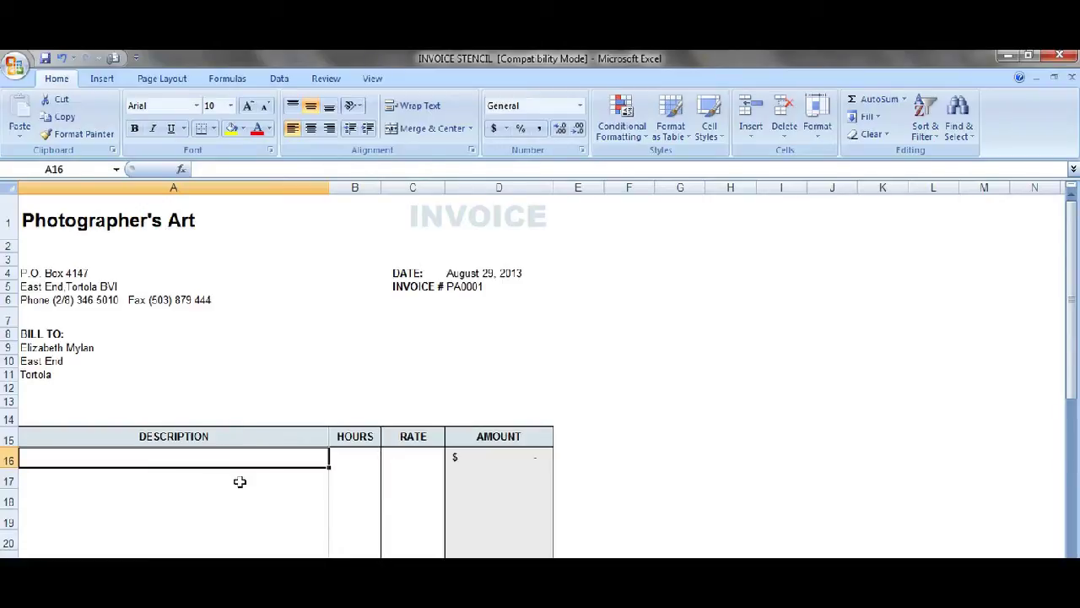
{"action": "type", "text": "Photograph"}
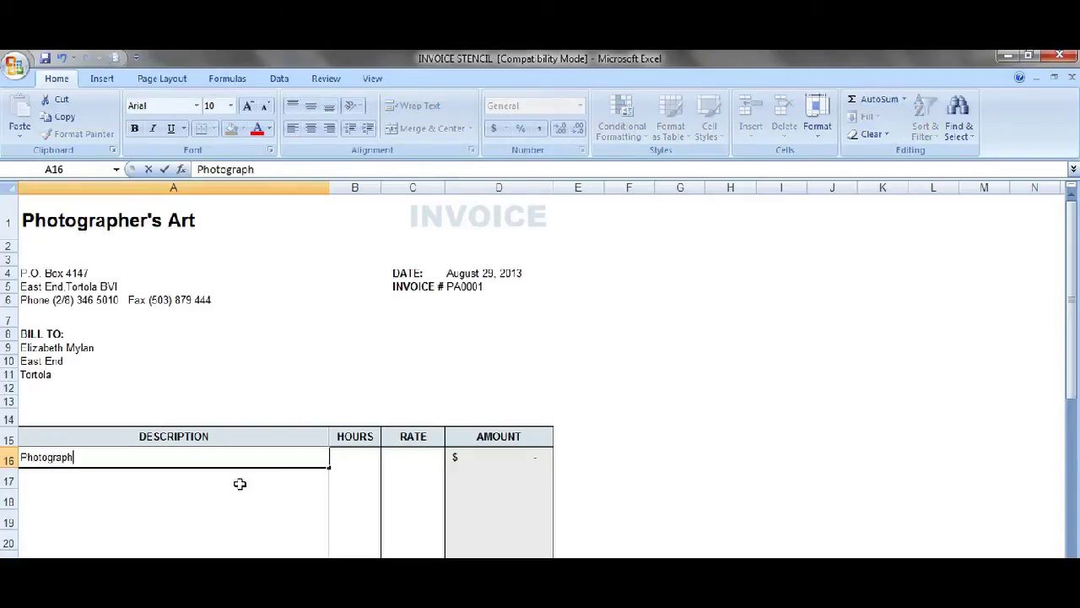
{"action": "key", "text": "Return"}
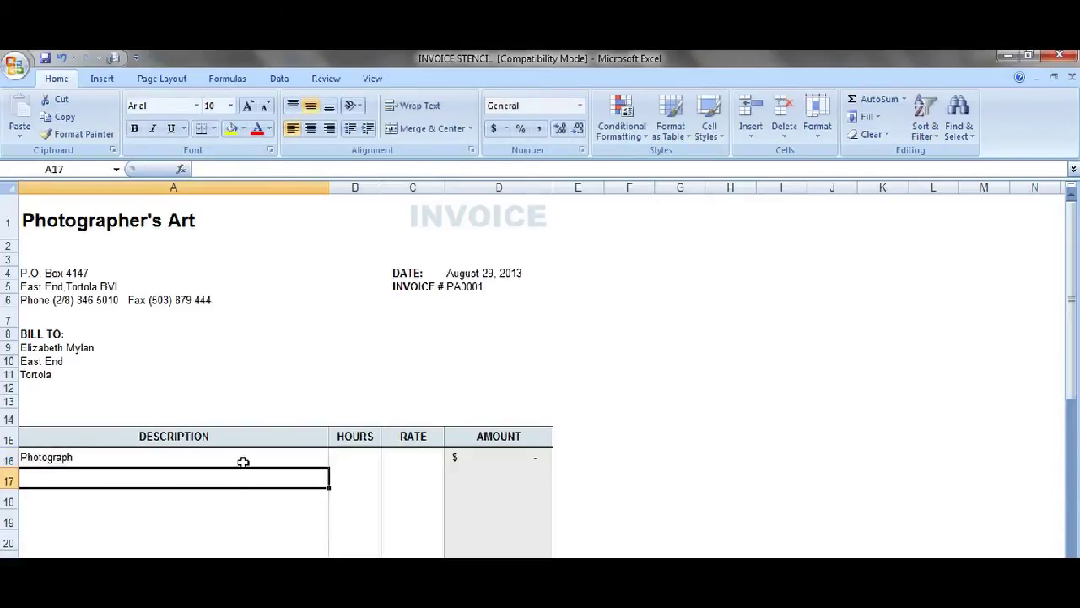
{"action": "left_click", "coordinate": [243, 459]}
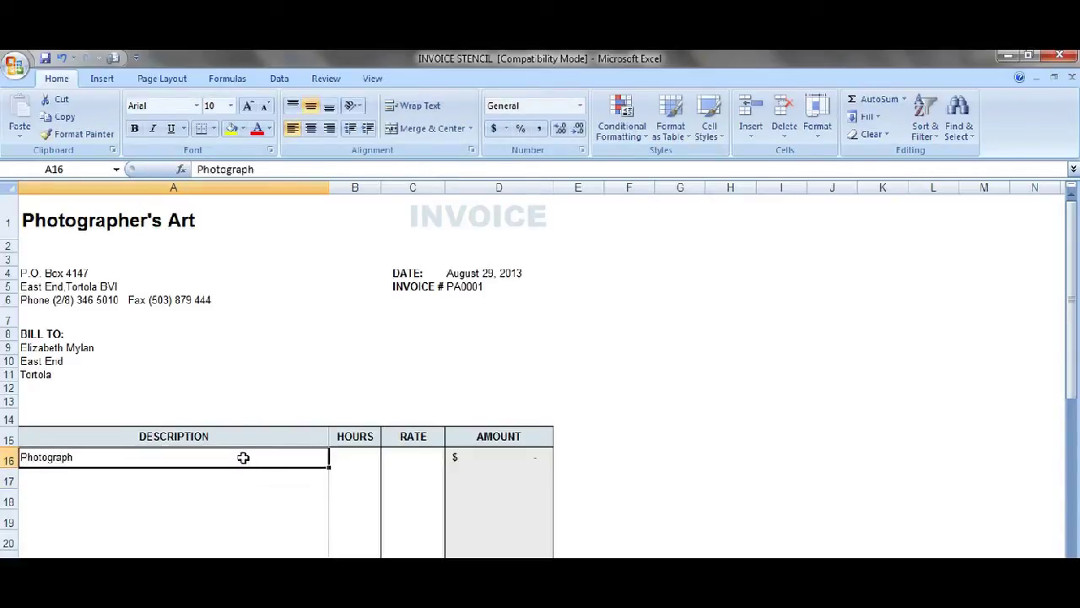
{"action": "left_click", "coordinate": [277, 172]}
{"action": "type", "text": "y"}
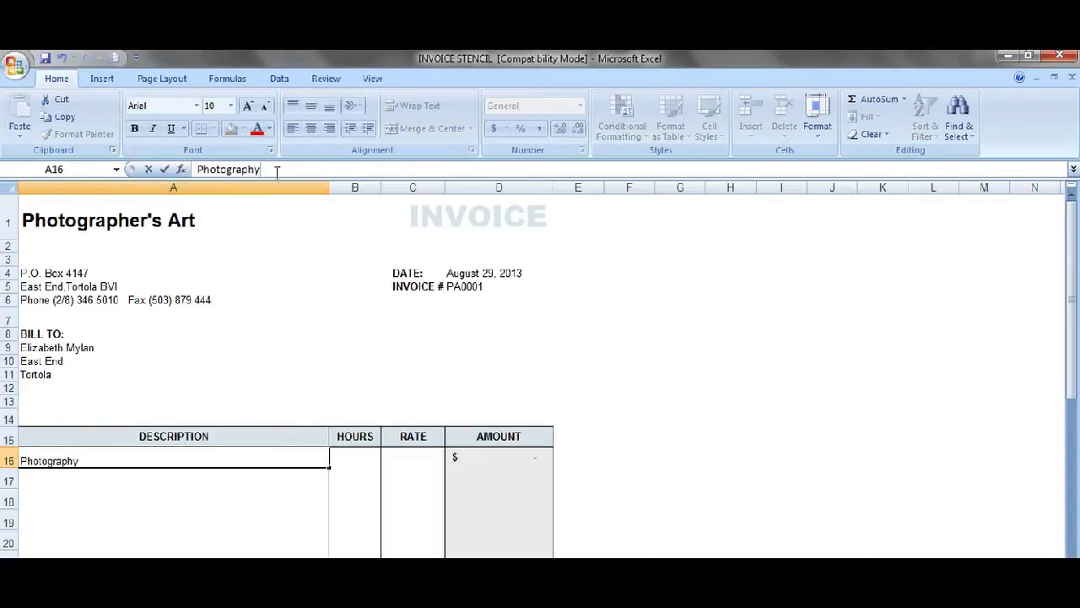
{"action": "type", "text": " service for b"}
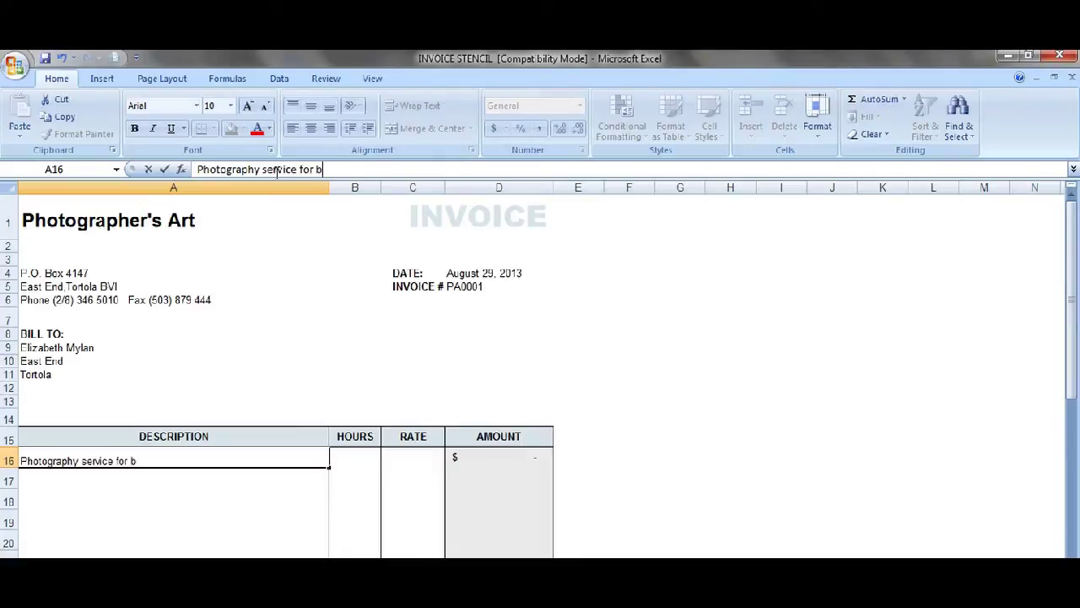
{"action": "type", "text": "each birthday pa"}
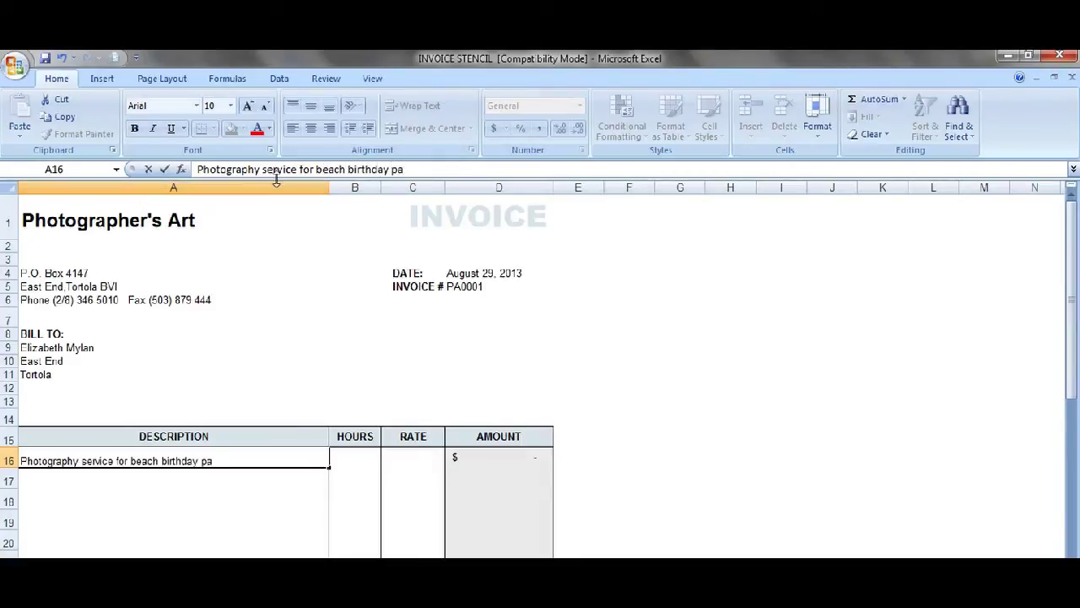
{"action": "type", "text": "rty"}
Enter 6 hours in B16 and a rate of 25 in C16, giving a $150.00 amount
{"action": "left_click", "coordinate": [348, 463]}
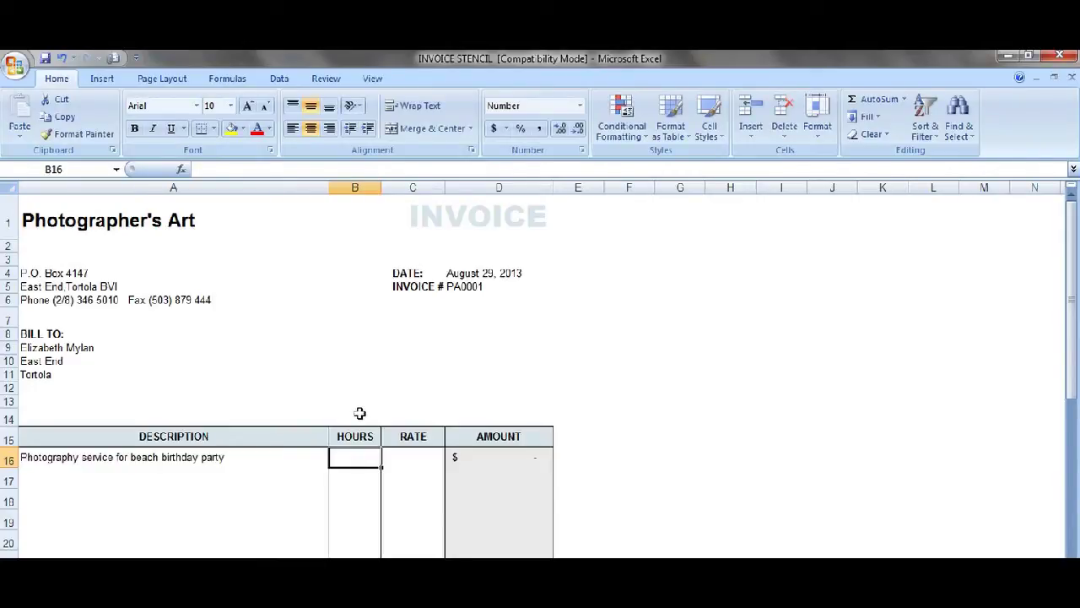
{"action": "left_click", "coordinate": [350, 434]}
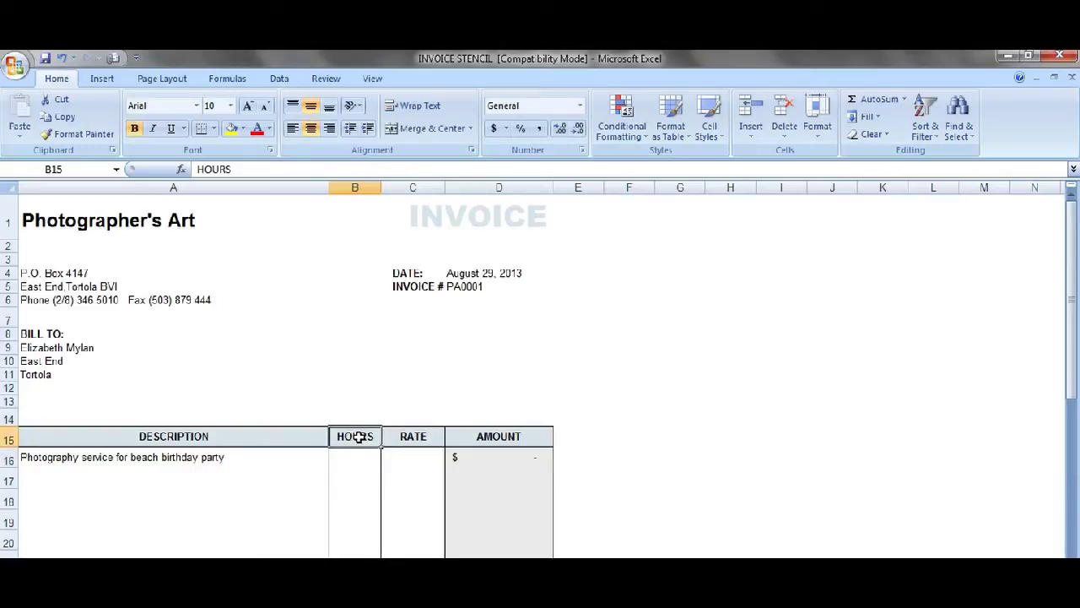
{"action": "left_click", "coordinate": [407, 436]}
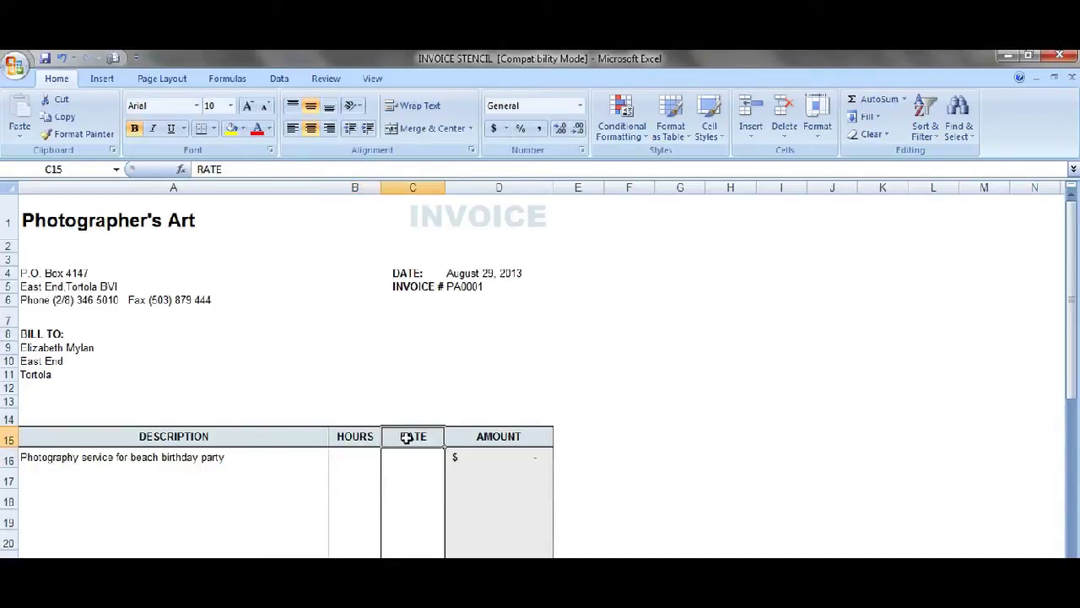
{"action": "key", "text": "Down"}
{"action": "key", "text": "Left"}
{"action": "key", "text": "Right"}
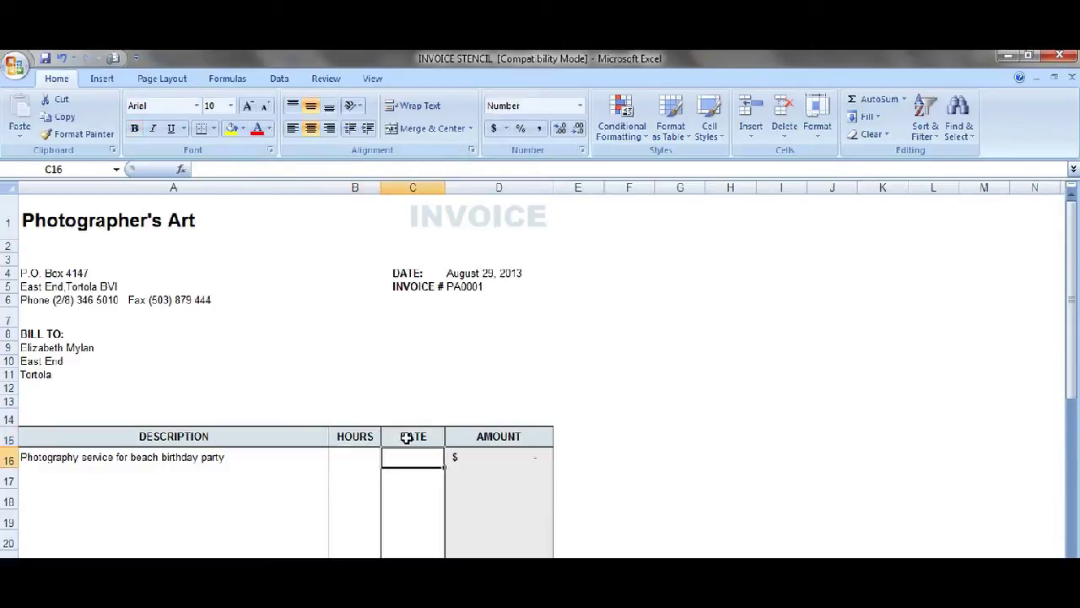
{"action": "key", "text": "Left"}
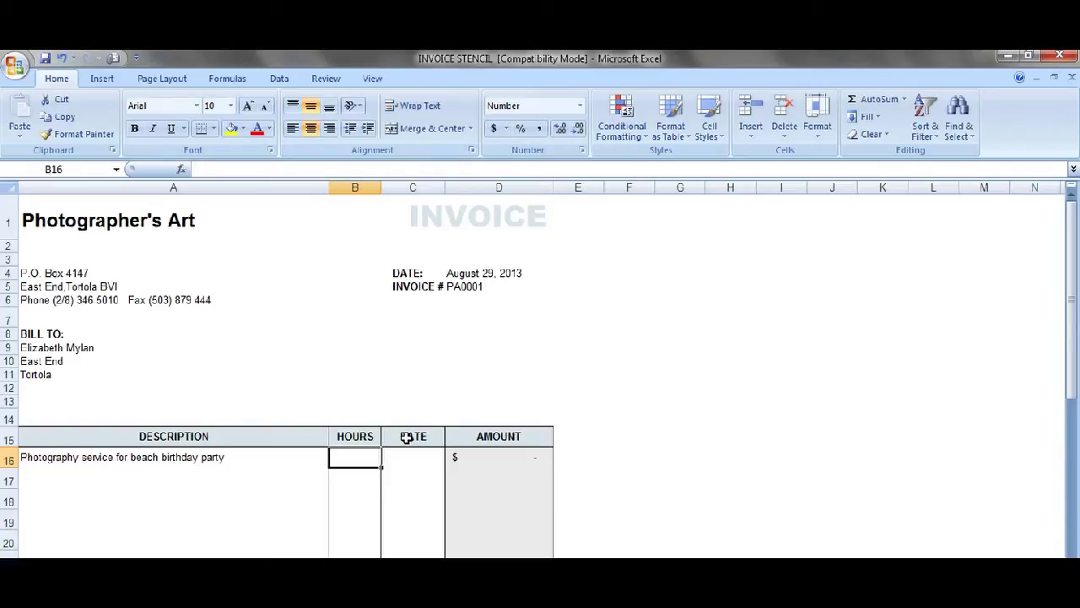
{"action": "type", "text": "6"}
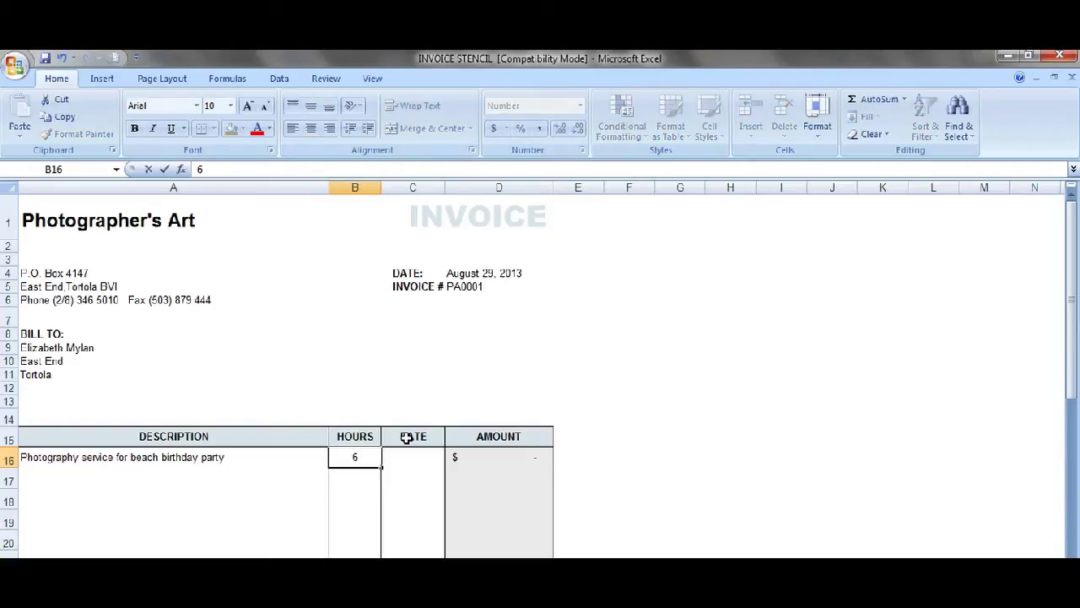
{"action": "key", "text": "Tab"}
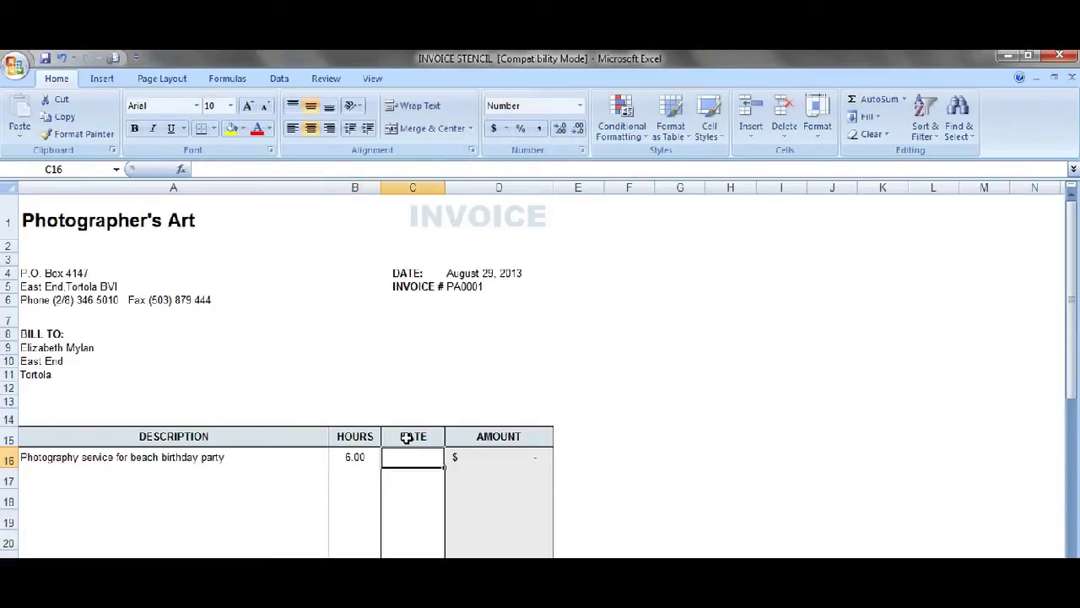
{"action": "type", "text": "25"}
{"action": "key", "text": "Return"}
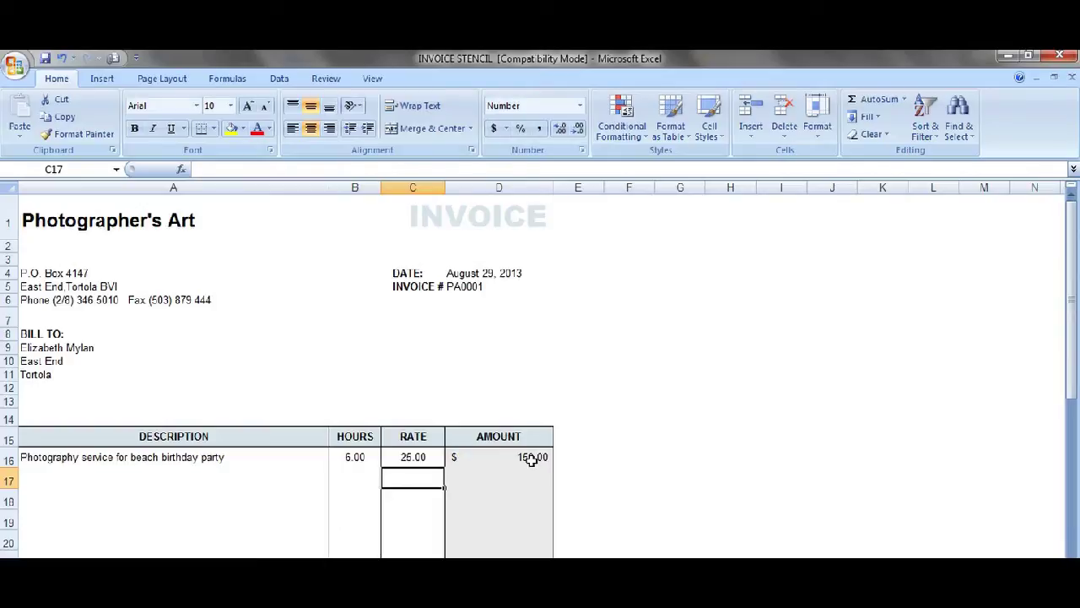
Enter a trial 'shoes' line item in row 18 with 2 hours at a rate of 30
{"action": "key", "text": "Left"}
{"action": "key", "text": "Left"}
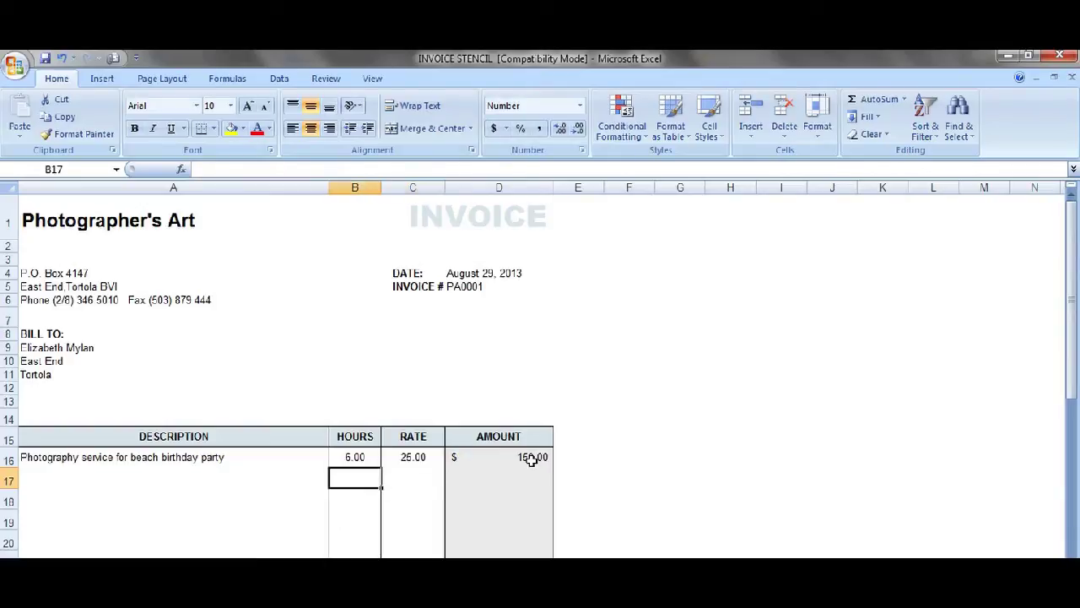
{"action": "key", "text": "Down"}
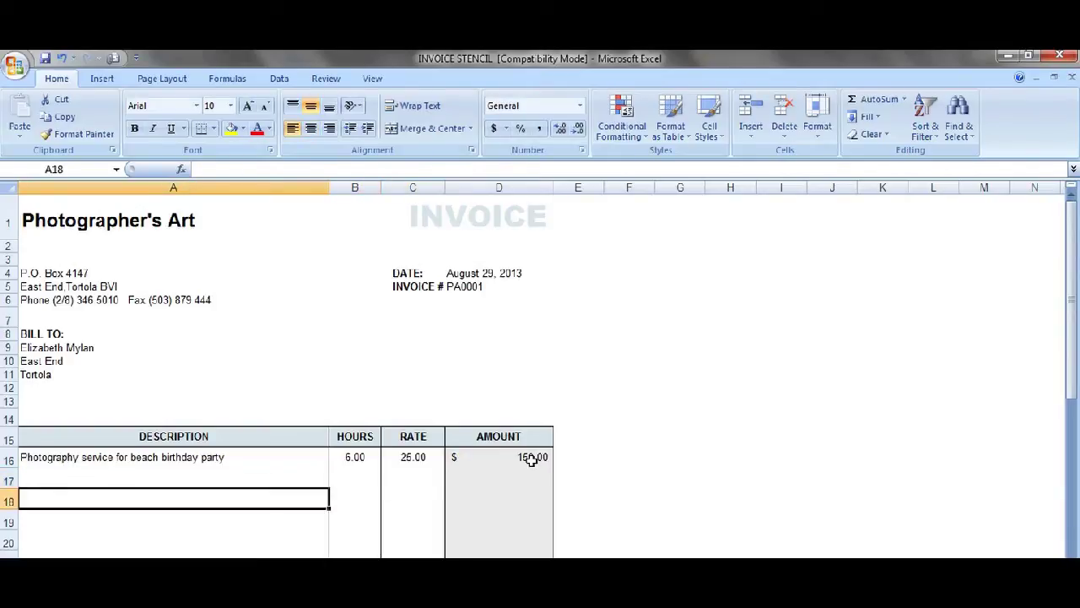
{"action": "type", "text": "sg"}
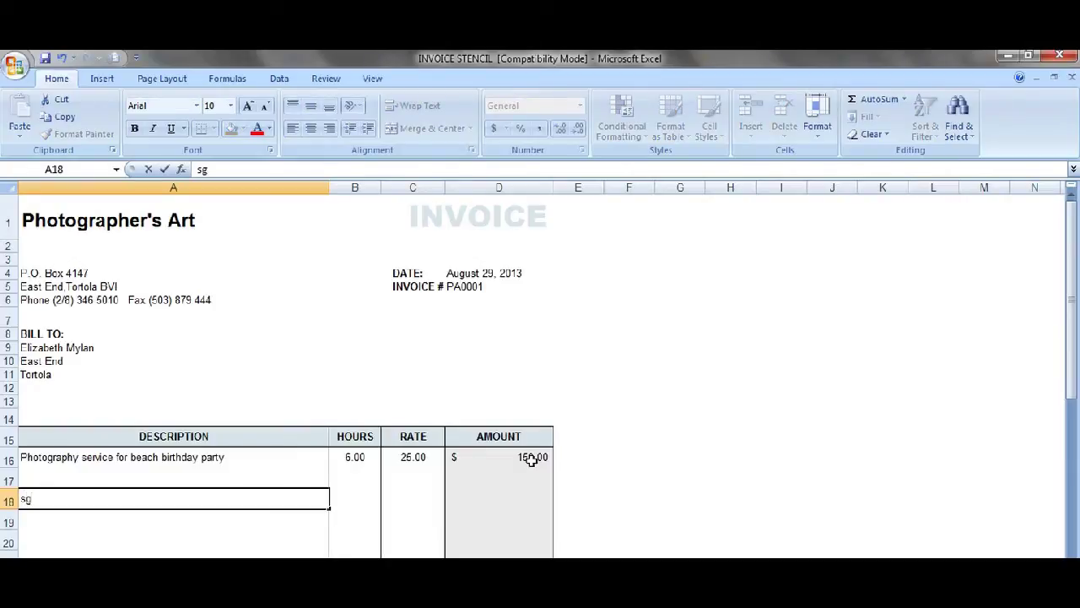
{"action": "key", "text": "BackSpace"}
{"action": "type", "text": "hoes"}
{"action": "key", "text": "Tab"}
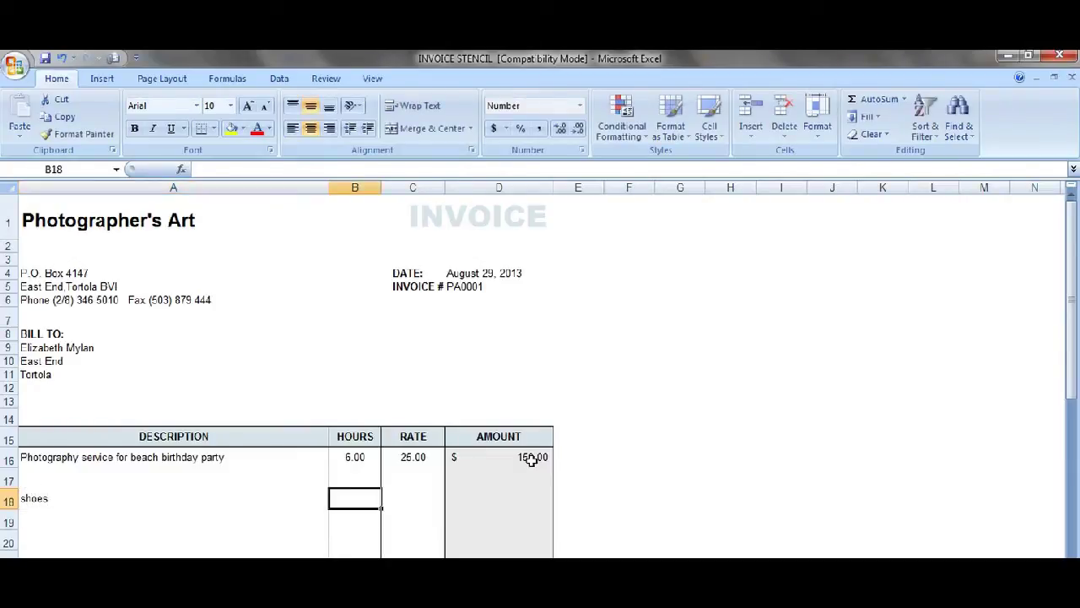
{"action": "type", "text": "2"}
{"action": "key", "text": "Tab"}
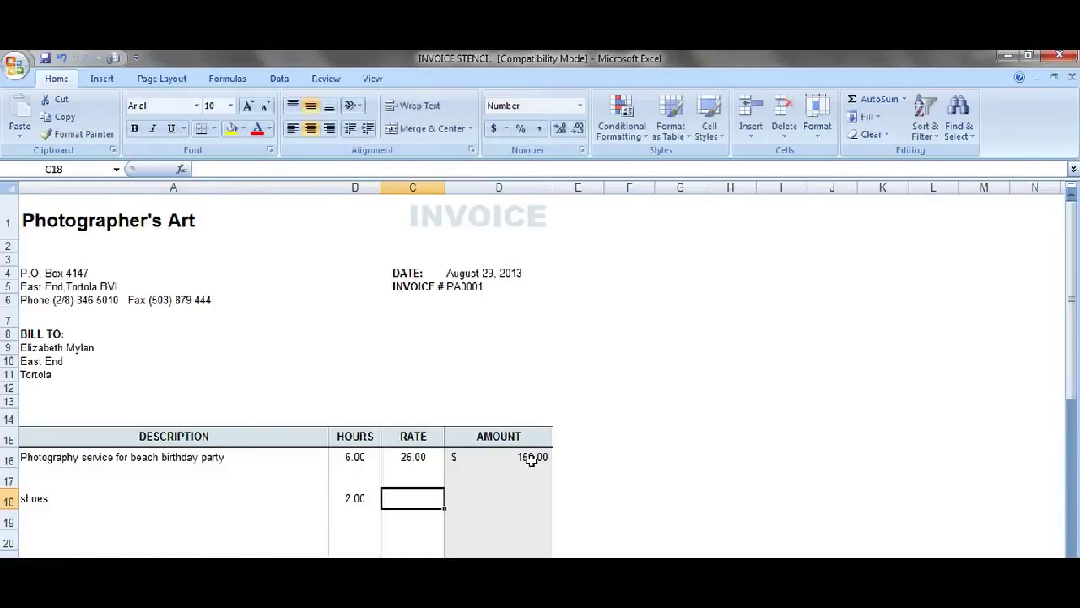
{"action": "type", "text": "30"}
{"action": "key", "text": "Return"}
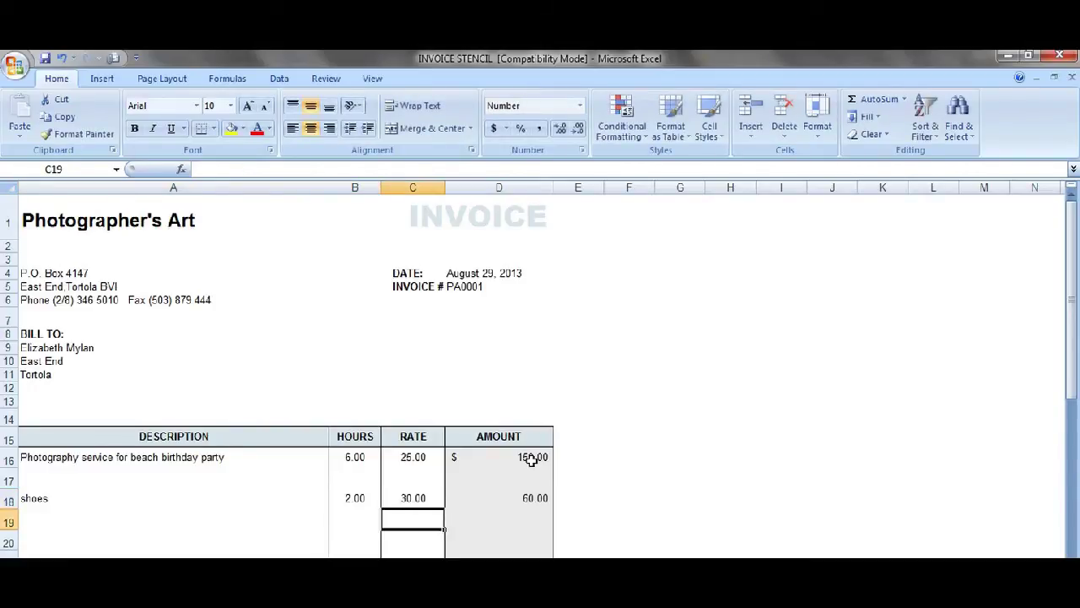
Clear the shoes description, 2.00 hours and 30.00 rate from row 18
{"action": "key", "text": "Up"}
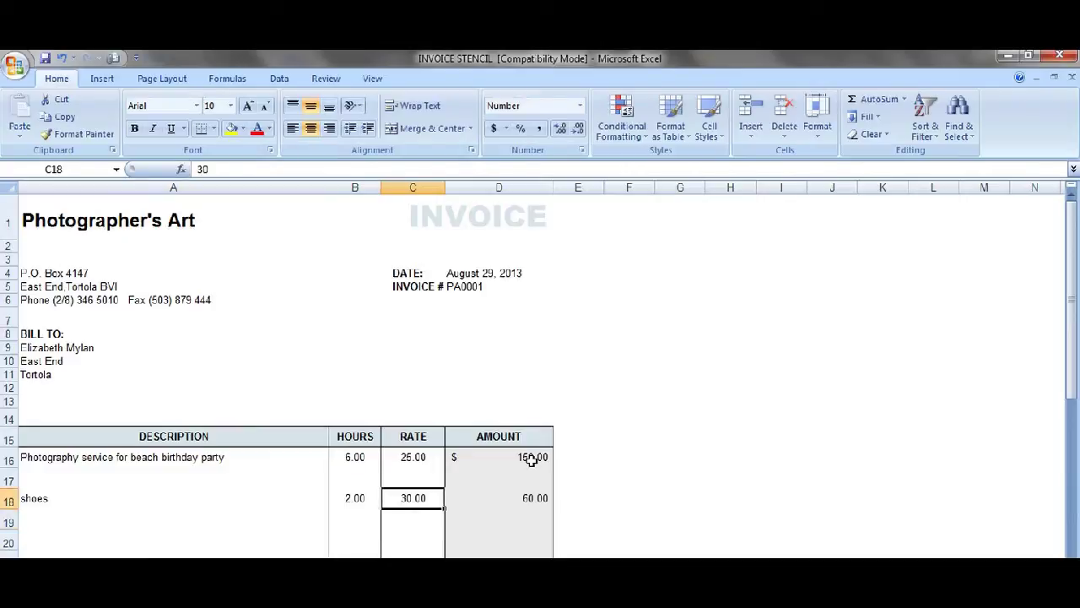
{"action": "key", "text": "Left"}
{"action": "key", "text": "Left"}
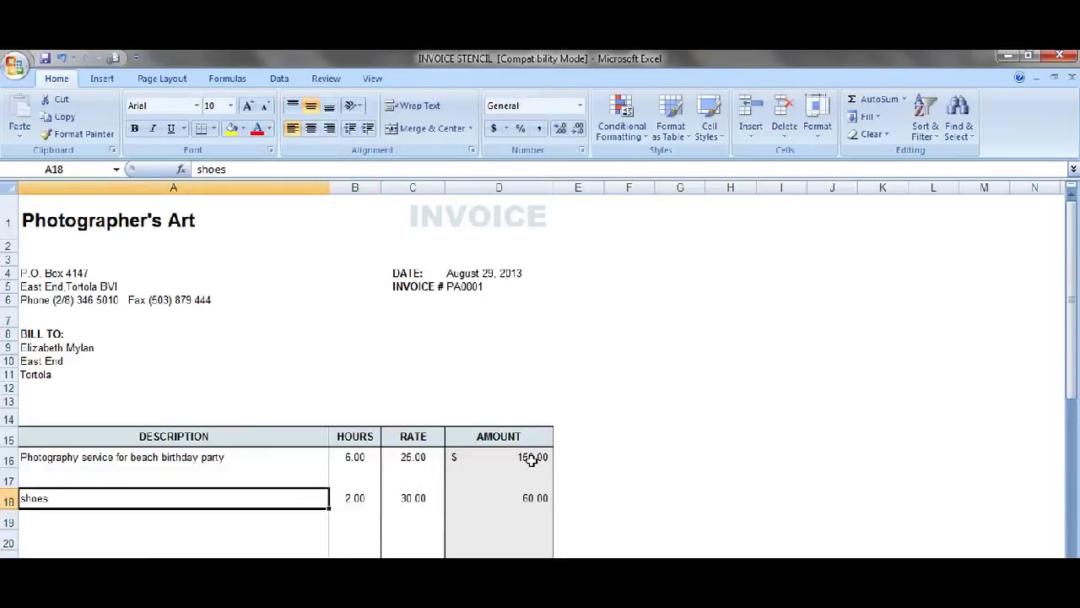
{"action": "key", "text": "Delete"}
{"action": "key", "text": "Right"}
{"action": "key", "text": "Delete"}
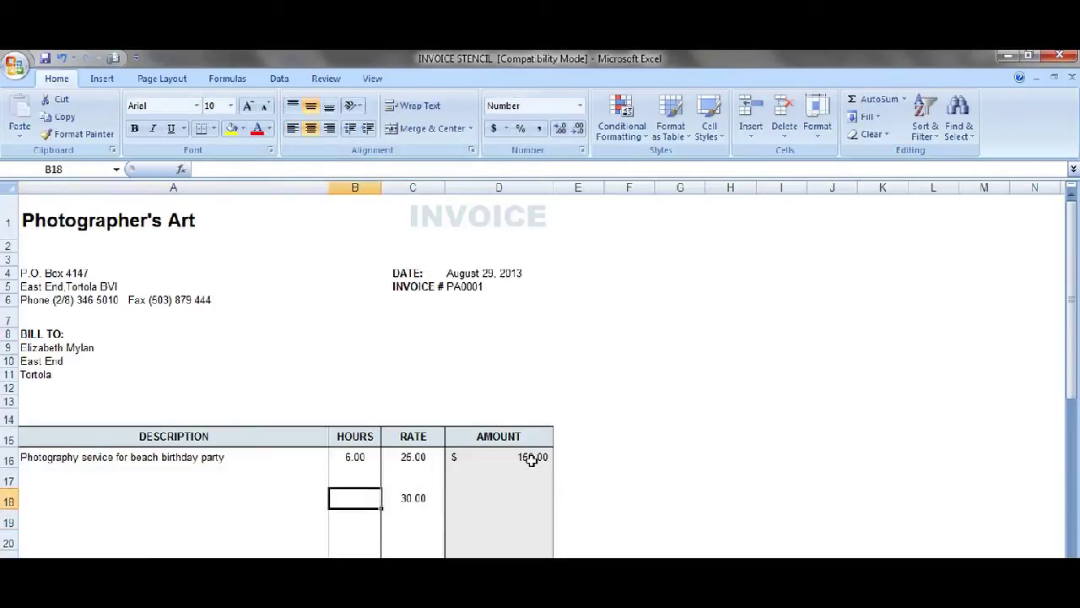
{"action": "key", "text": "Right"}
{"action": "key", "text": "Delete"}
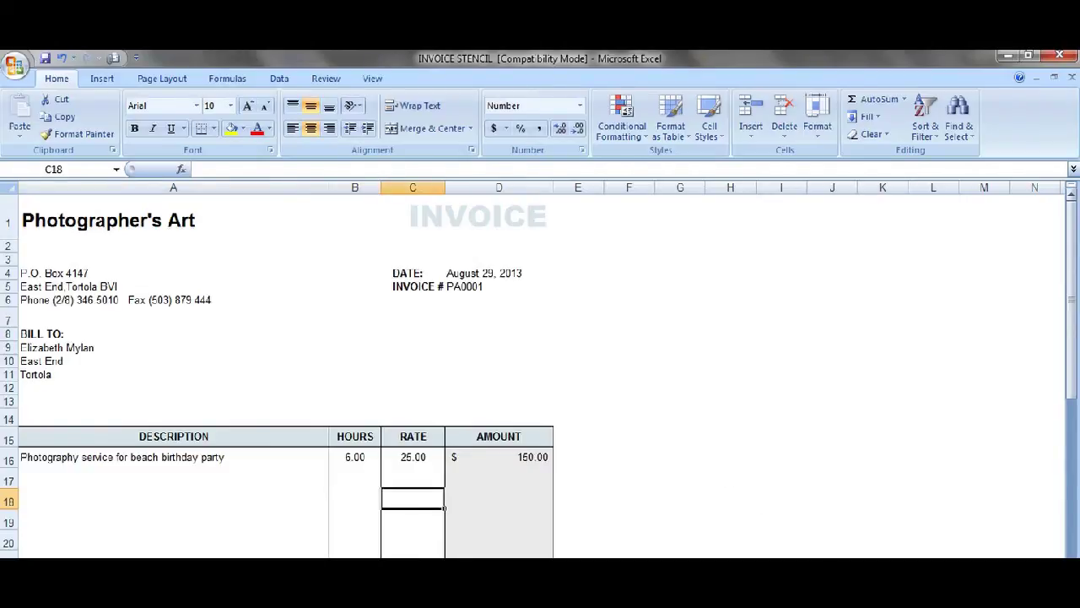
Scroll down to the SUBTOTAL, TAX RATE, SALES TAX and TOTAL rows showing $150.00
{"action": "scroll", "coordinate": [540, 379], "scroll_direction": "down", "scroll_amount": 2}
{"action": "scroll", "coordinate": [540, 380], "scroll_direction": "down", "scroll_amount": 4}
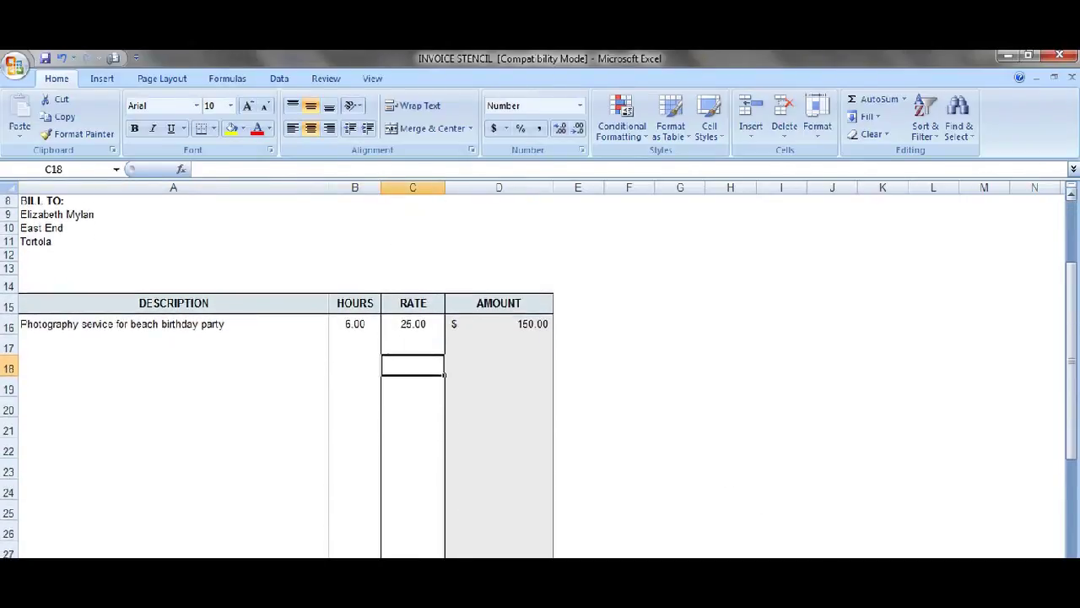
{"action": "scroll", "coordinate": [821, 391], "scroll_direction": "down", "scroll_amount": 1}
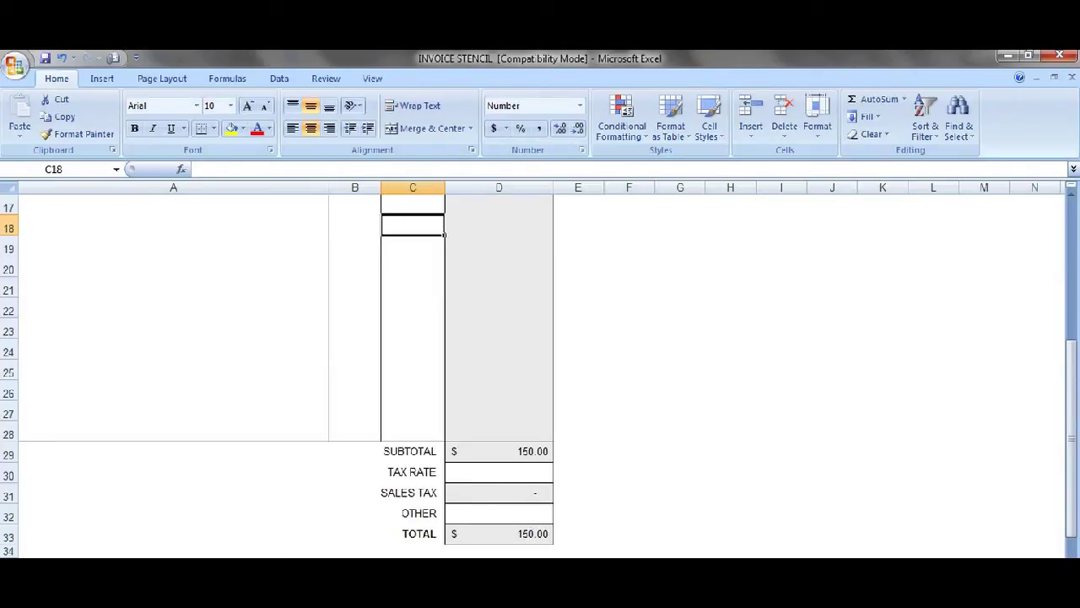
{"action": "scroll", "coordinate": [540, 376], "scroll_direction": "down", "scroll_amount": 2}
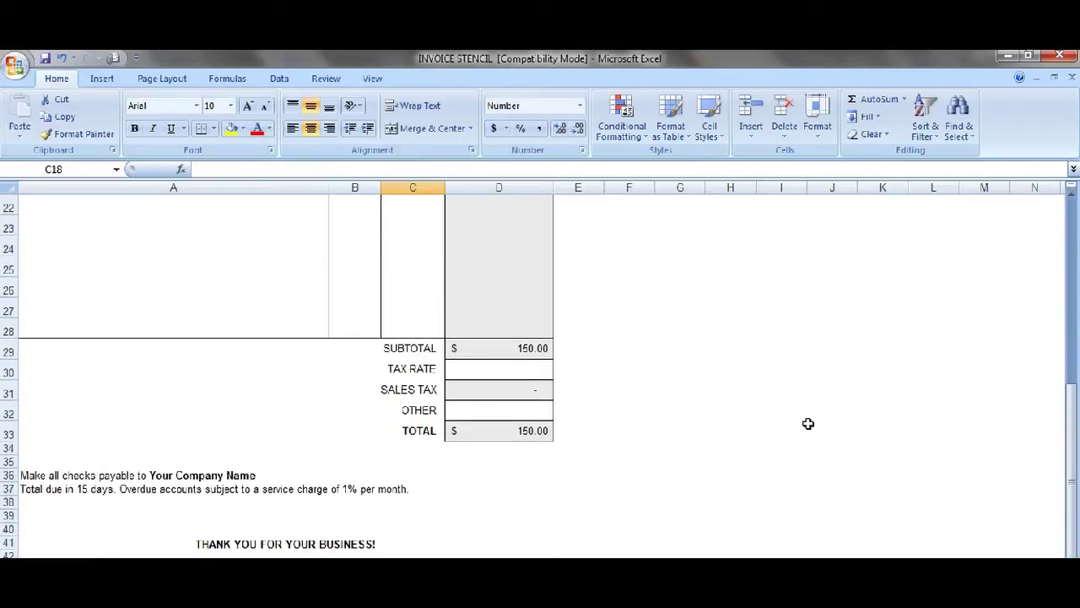
Enter 10 in tax rate cell D30, making sales tax $15.00 and the total $165.00
{"action": "left_click", "coordinate": [532, 370]}
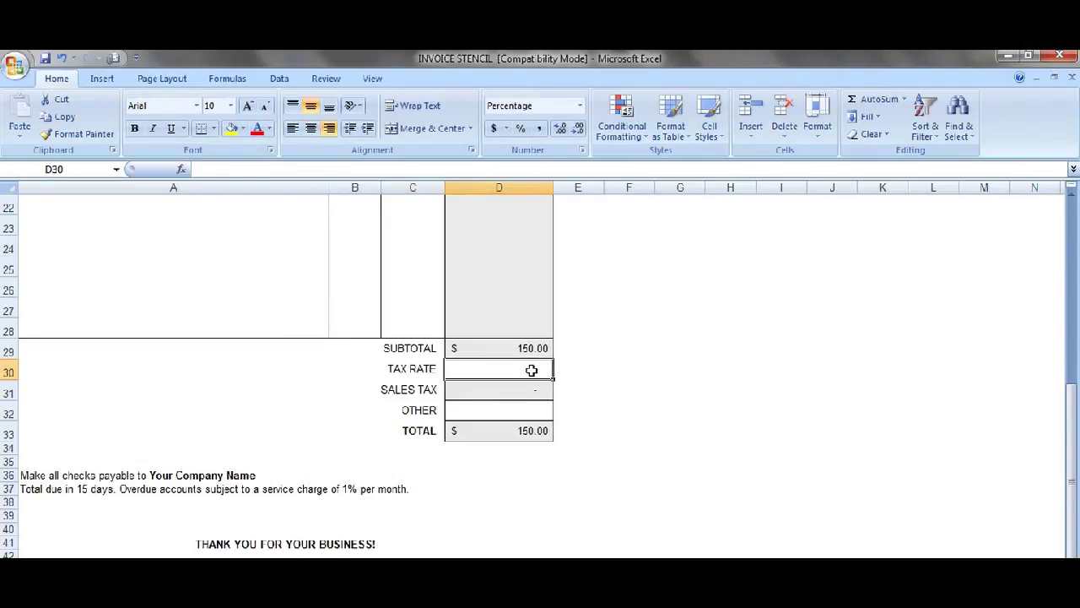
{"action": "type", "text": "10"}
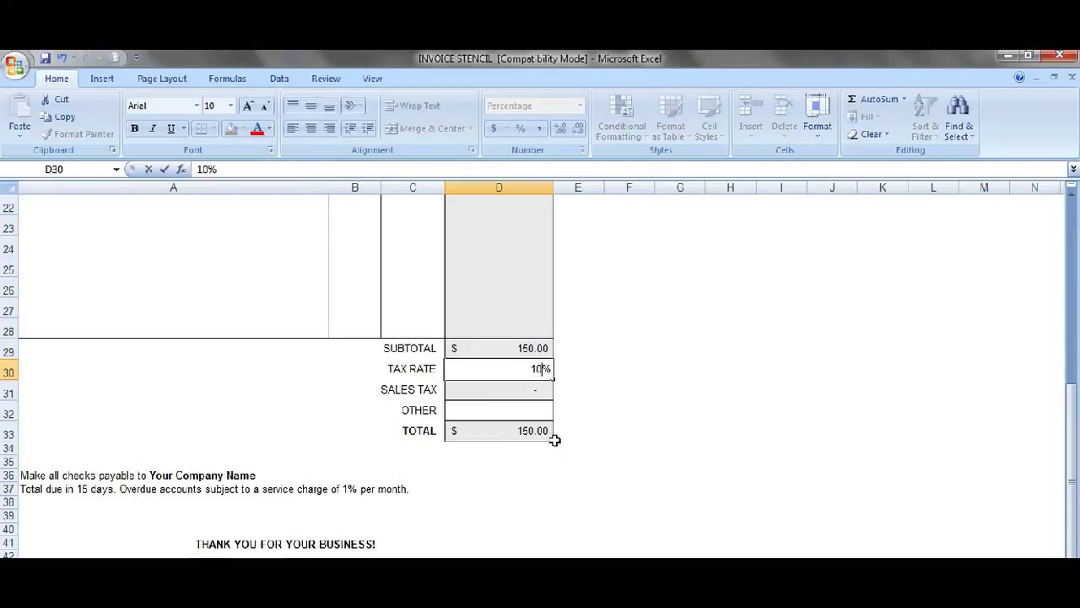
{"action": "left_click", "coordinate": [529, 412]}
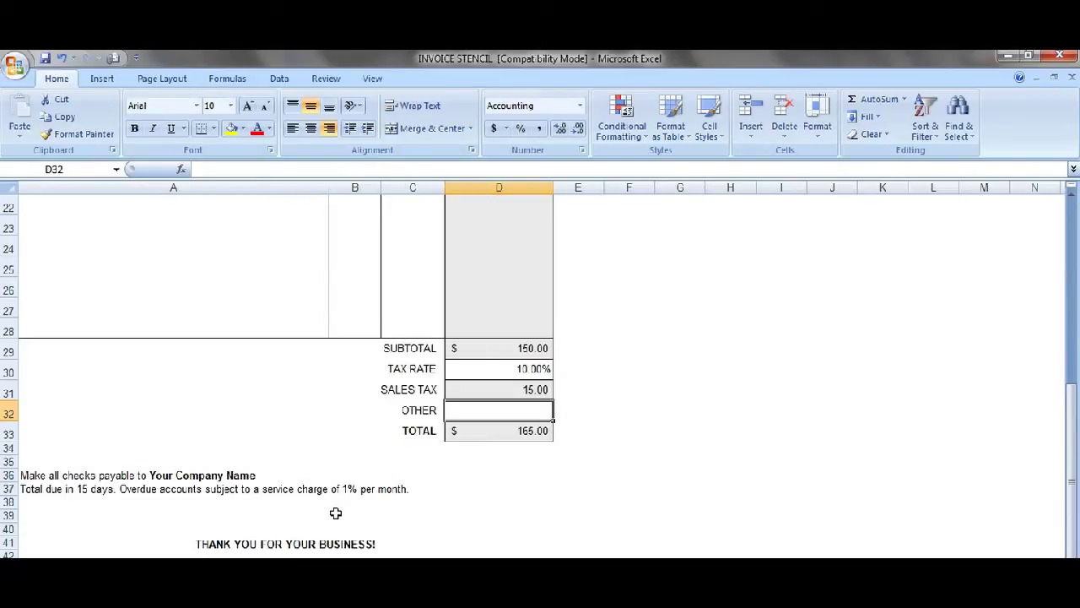
{"action": "left_click", "coordinate": [1075, 226]}
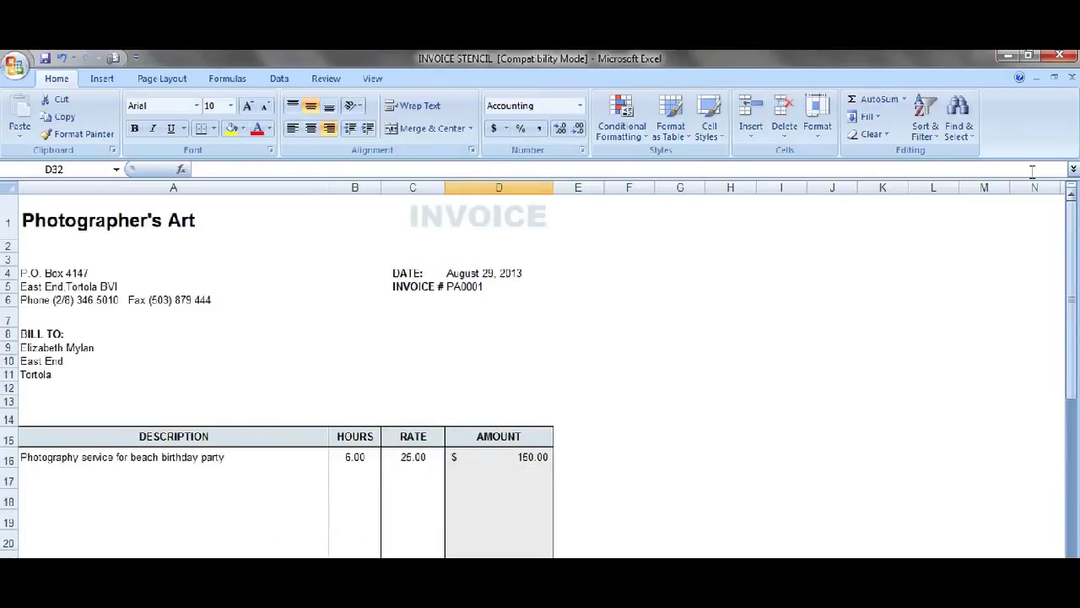
Select cell B1 beside Photographer's Art and open the Insert Picture dialog
{"action": "left_click", "coordinate": [104, 218]}
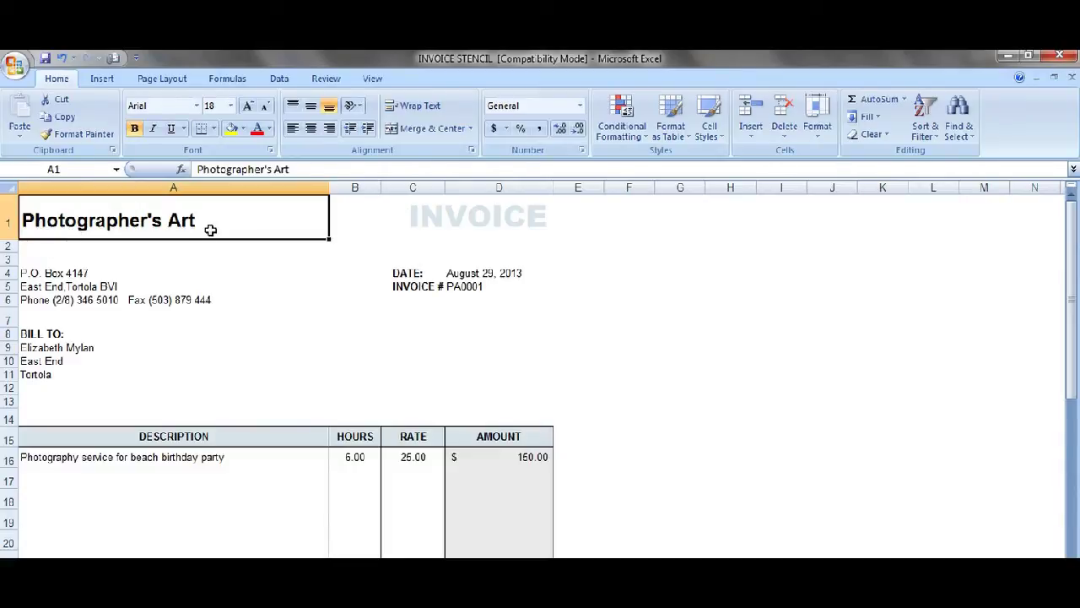
{"action": "left_click", "coordinate": [263, 262]}
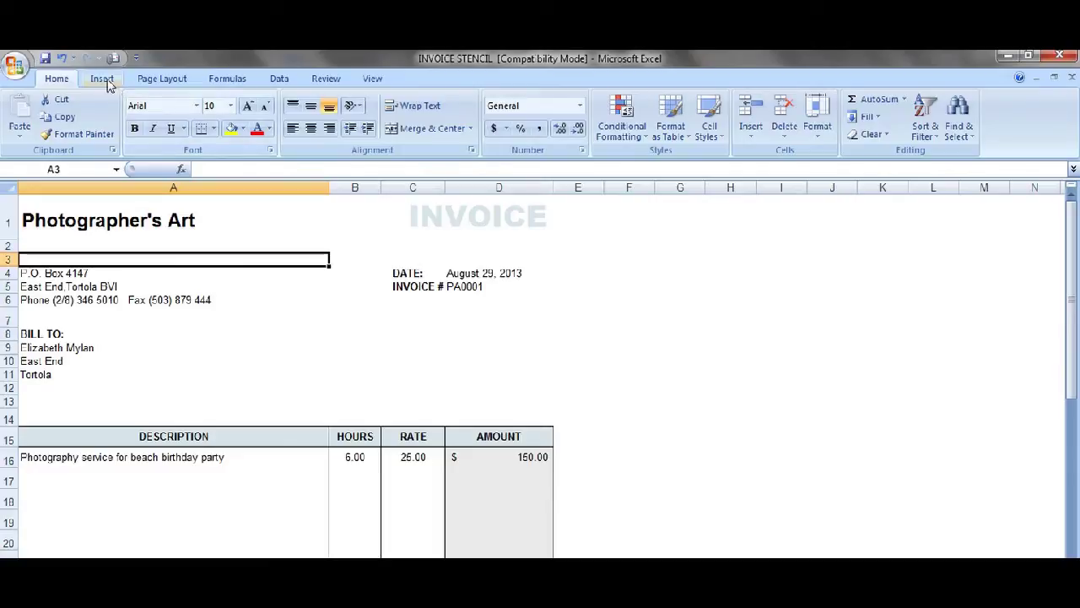
{"action": "left_click", "coordinate": [352, 219]}
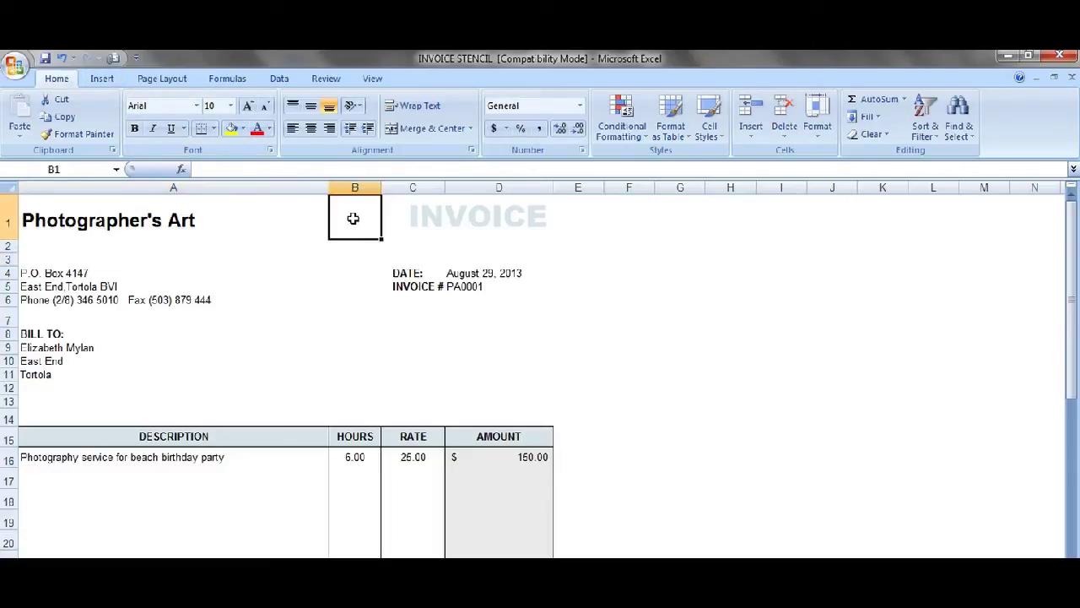
{"action": "left_click", "coordinate": [102, 78]}
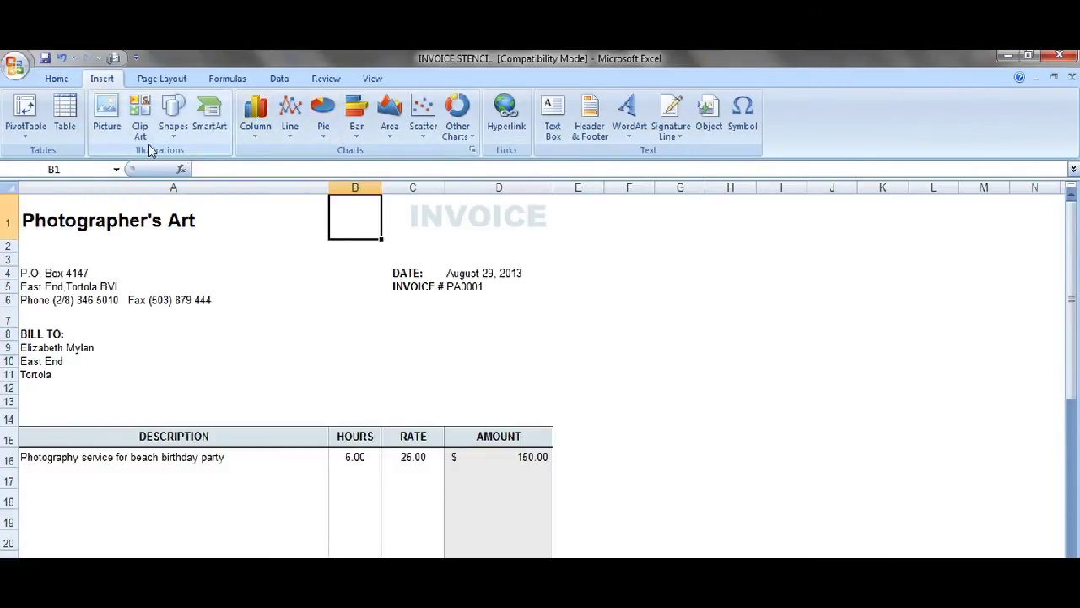
{"action": "left_click", "coordinate": [108, 114]}
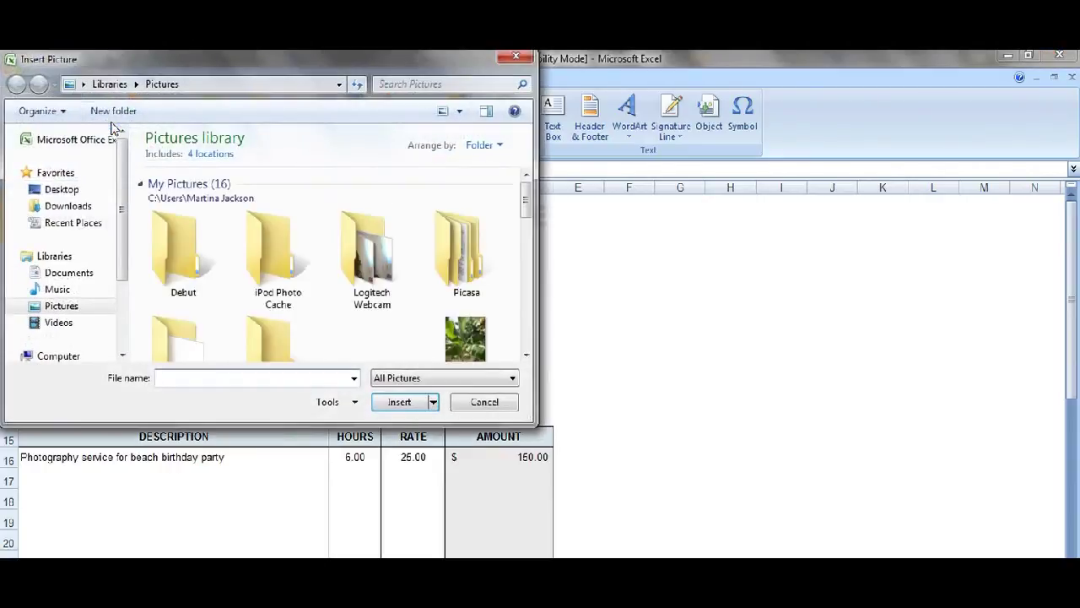
Insert the photo 1DSC_3332 from the Desktop into the sheet
{"action": "left_click", "coordinate": [89, 192]}
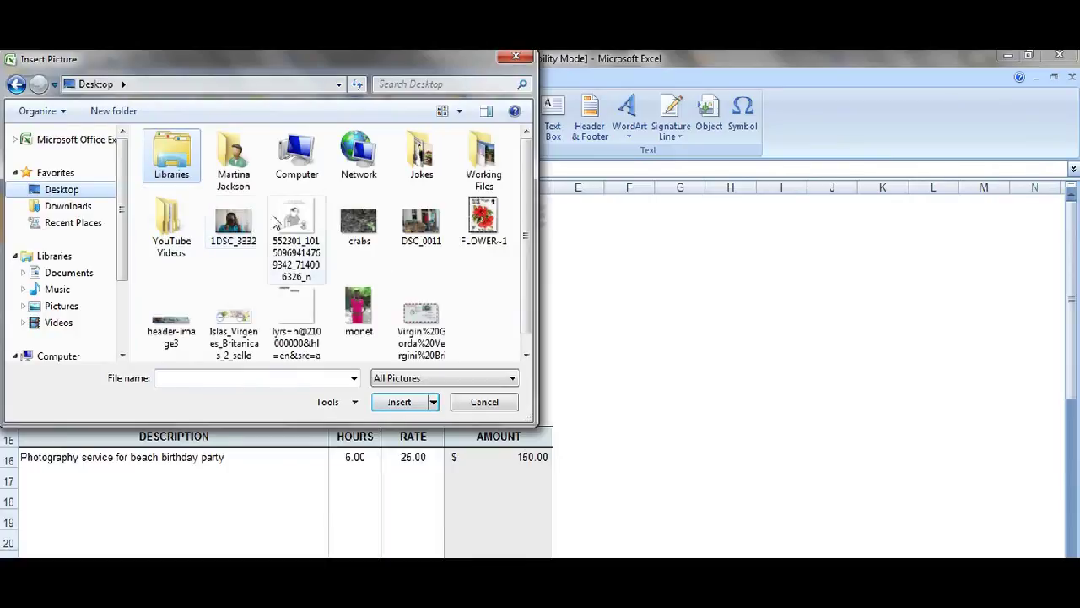
{"action": "left_click", "coordinate": [237, 221]}
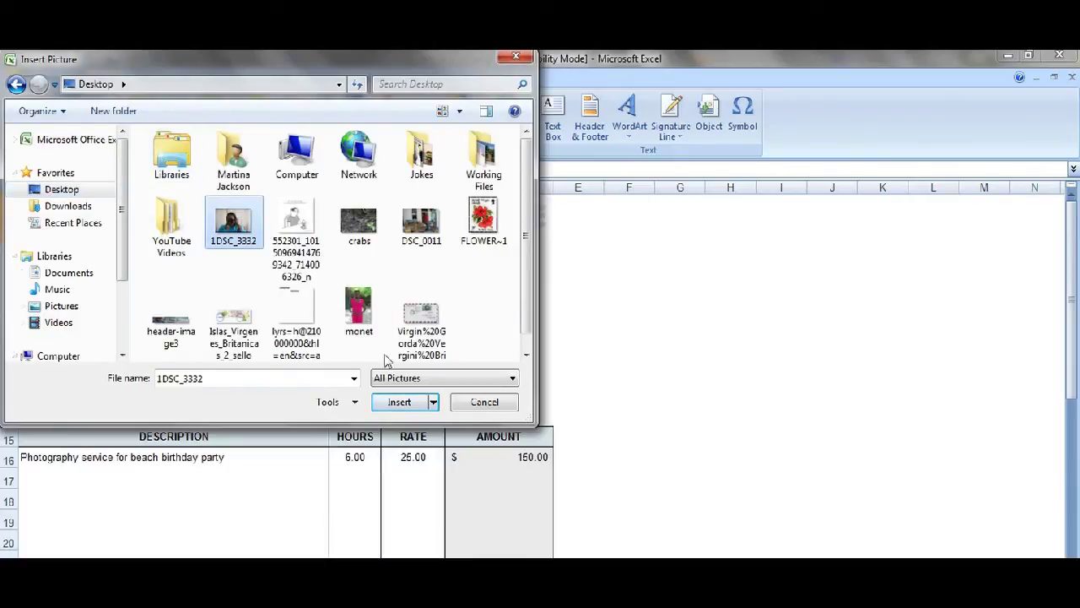
{"action": "left_click", "coordinate": [401, 401]}
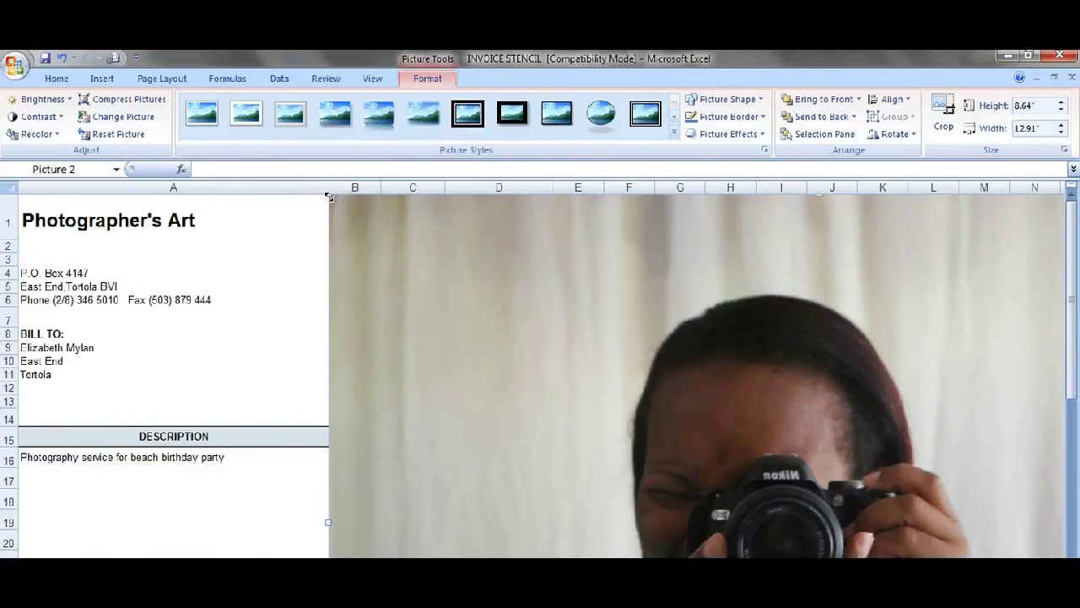
Shrink the photo to 1.03 by 1.54 inches and position it beside the Photographer's Art heading
{"action": "left_click_drag", "start_coordinate": [329, 197], "coordinate": [388, 288]}
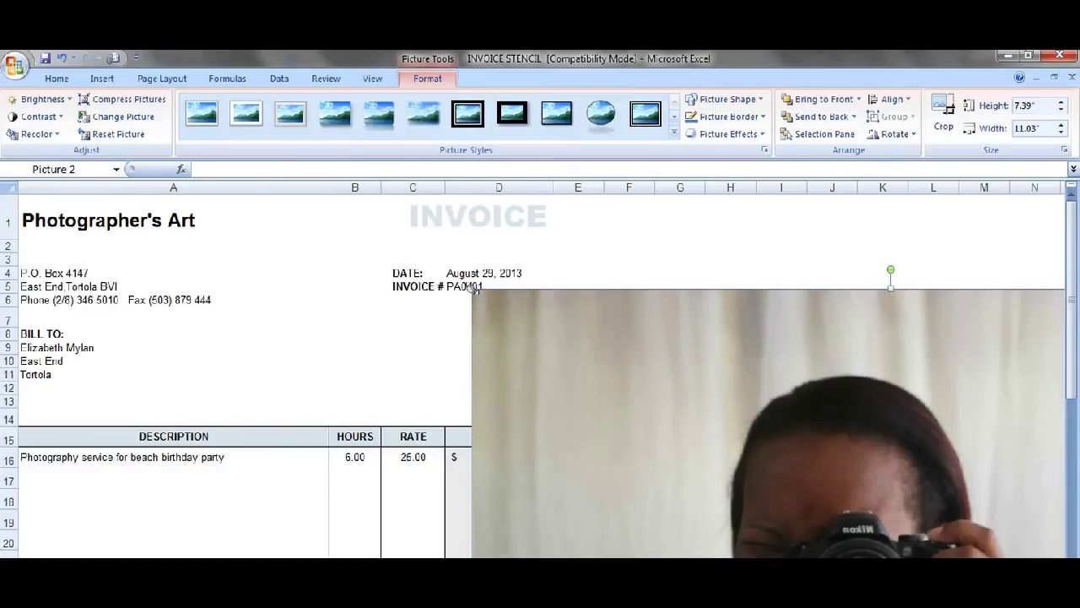
{"action": "left_click_drag", "start_coordinate": [475, 289], "coordinate": [296, 296]}
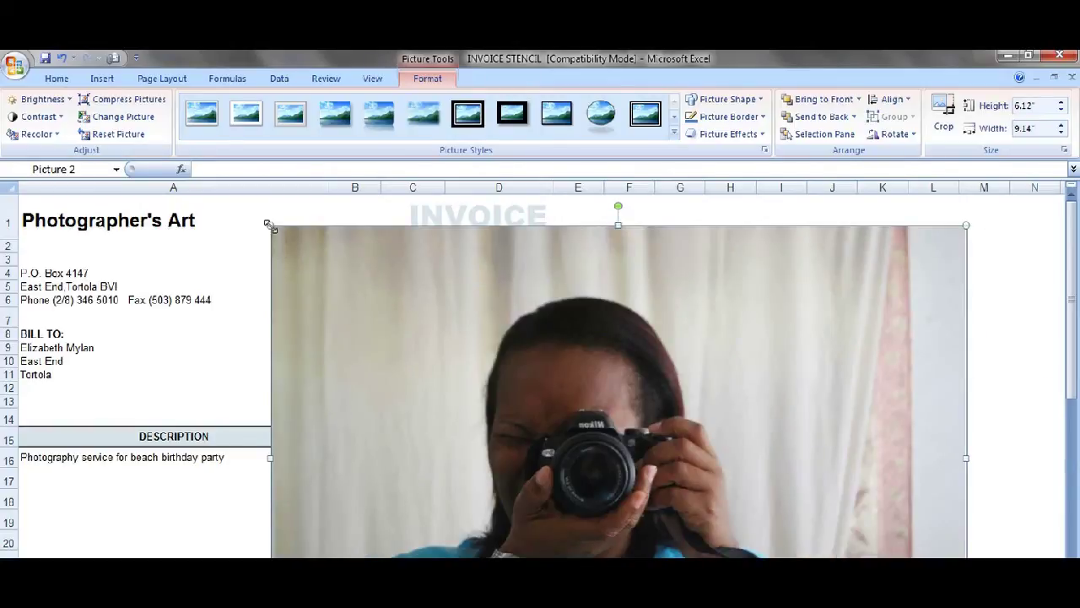
{"action": "left_click_drag", "start_coordinate": [352, 373], "coordinate": [498, 522]}
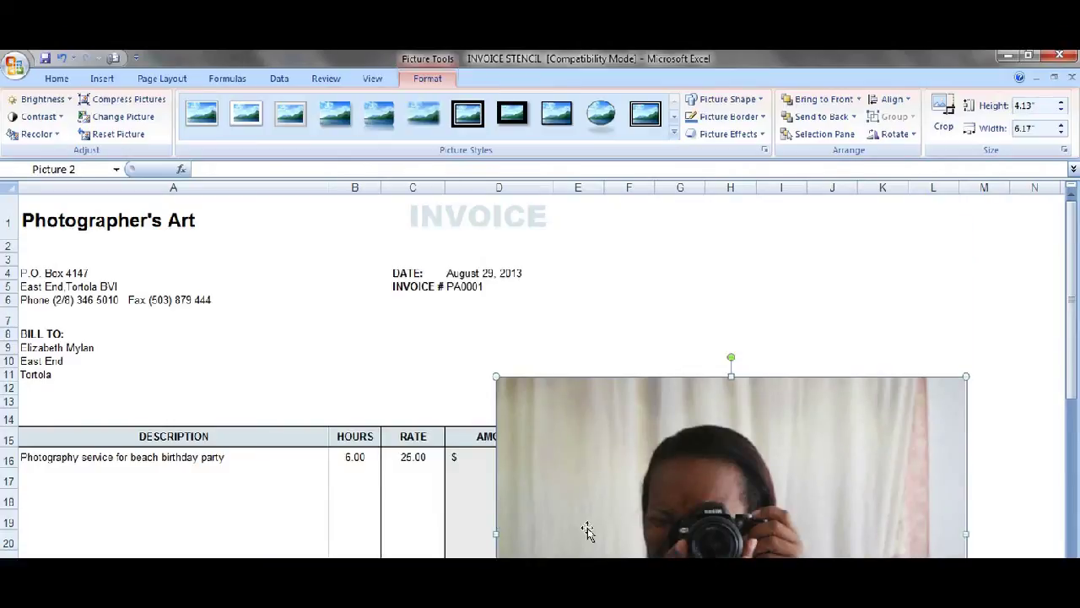
{"action": "left_click_drag", "start_coordinate": [588, 530], "coordinate": [339, 329]}
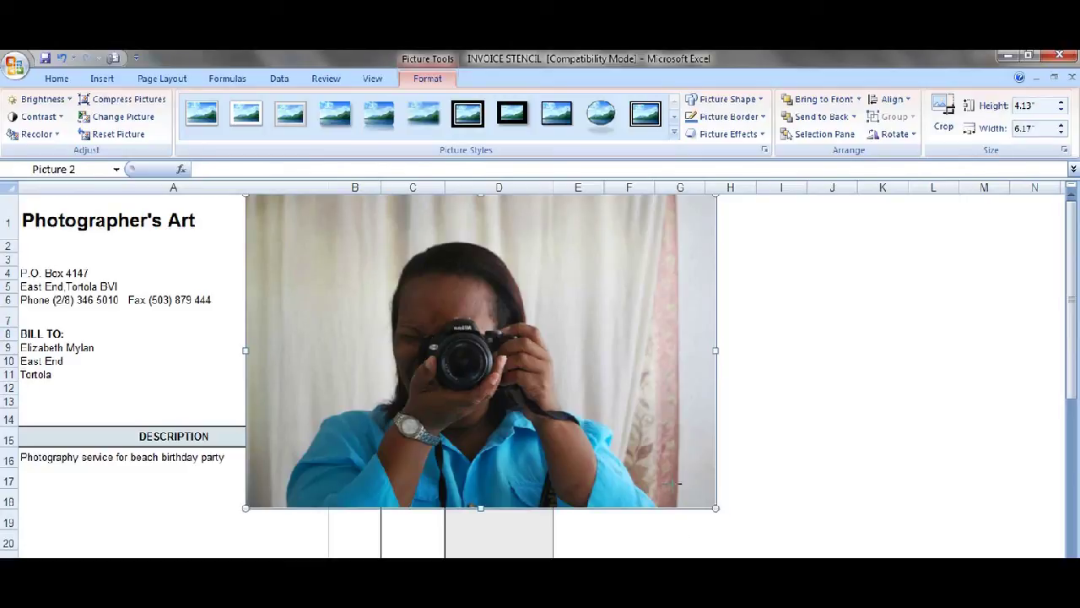
{"action": "left_click_drag", "start_coordinate": [713, 507], "coordinate": [419, 309]}
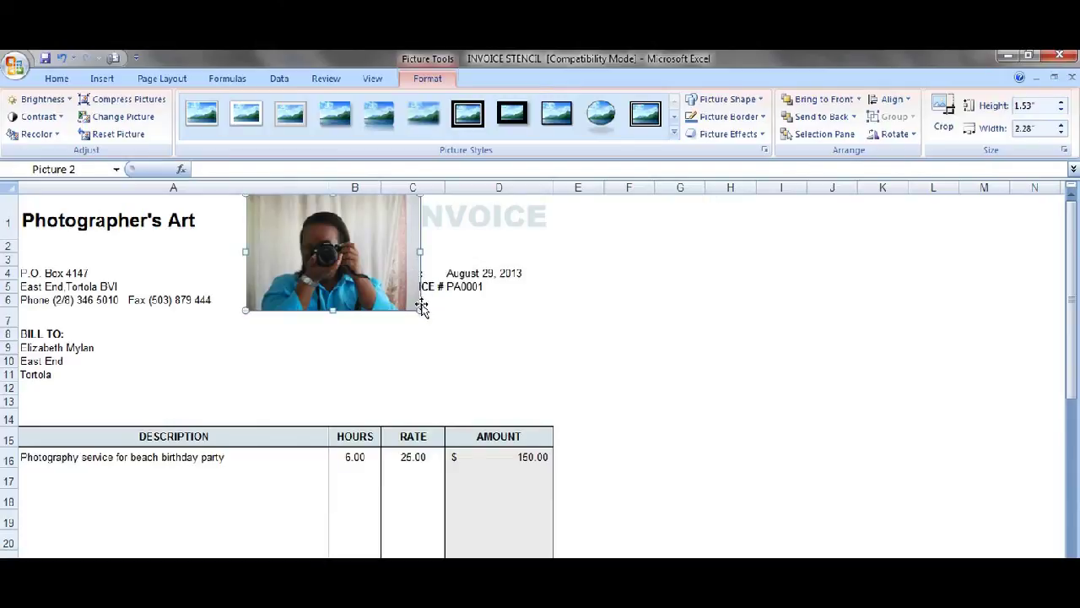
{"action": "left_click_drag", "start_coordinate": [395, 284], "coordinate": [373, 268]}
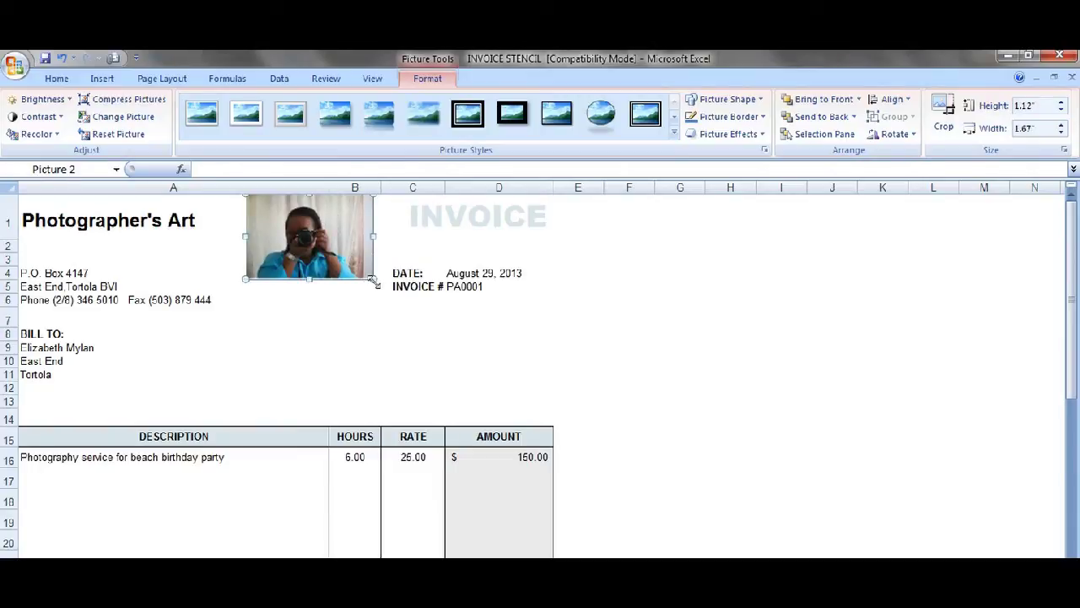
{"action": "left_click_drag", "start_coordinate": [375, 284], "coordinate": [364, 273]}
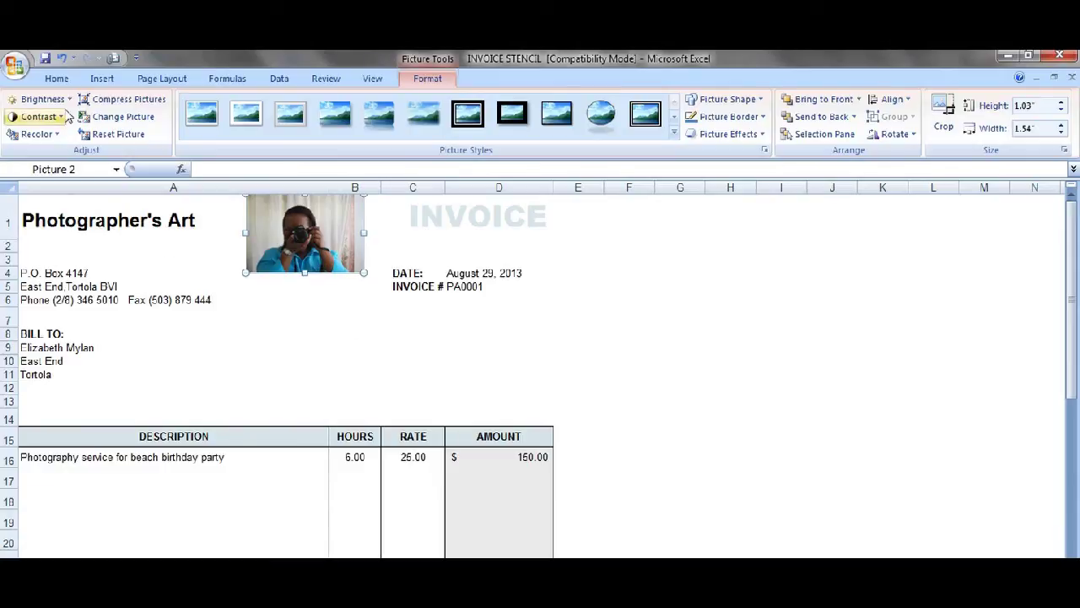
Cancel out of the Print dialog and show the invoice in Print Preview
{"action": "left_click", "coordinate": [16, 68]}
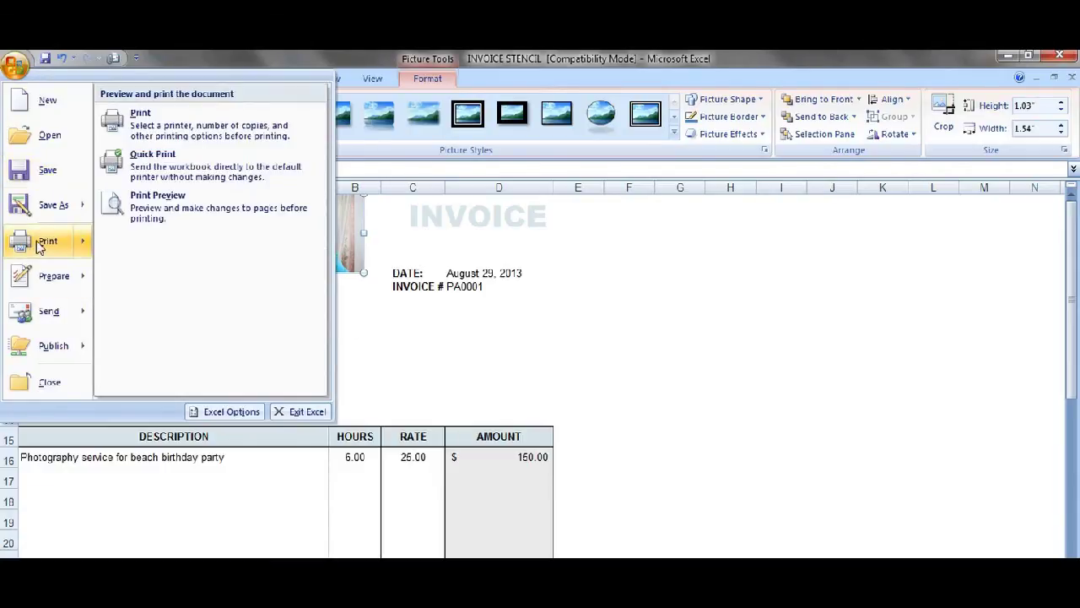
{"action": "left_click", "coordinate": [38, 242]}
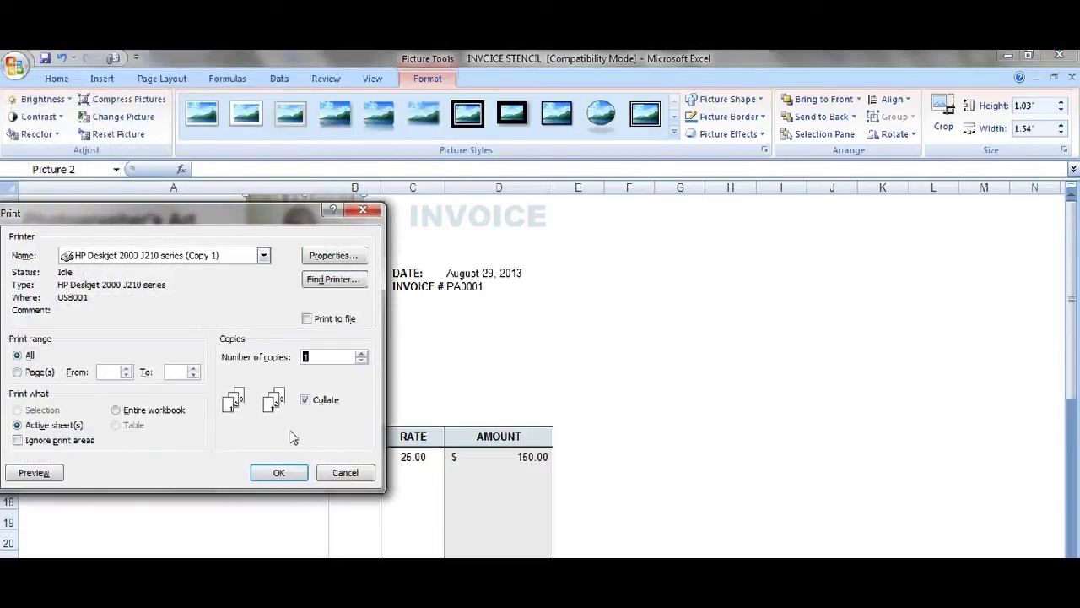
{"action": "left_click", "coordinate": [346, 471]}
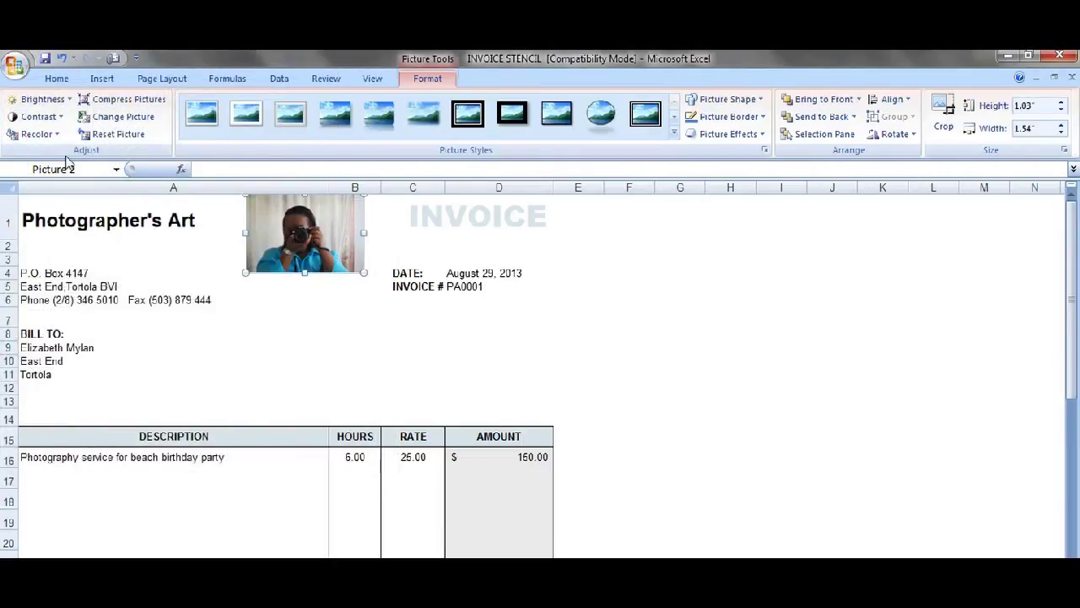
{"action": "left_click", "coordinate": [13, 73]}
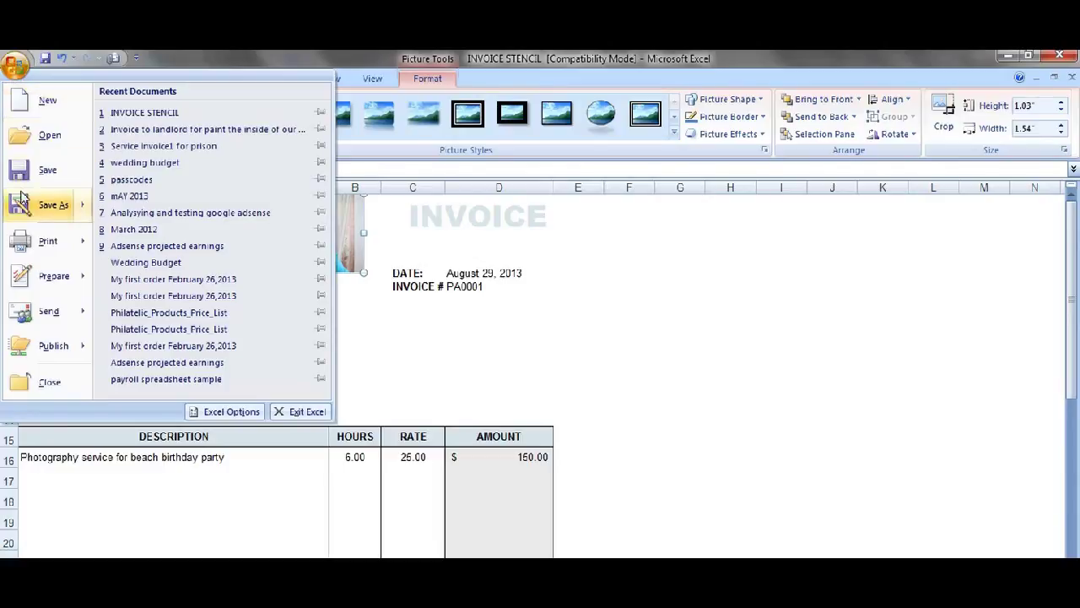
{"action": "mouse_move", "coordinate": [25, 243]}
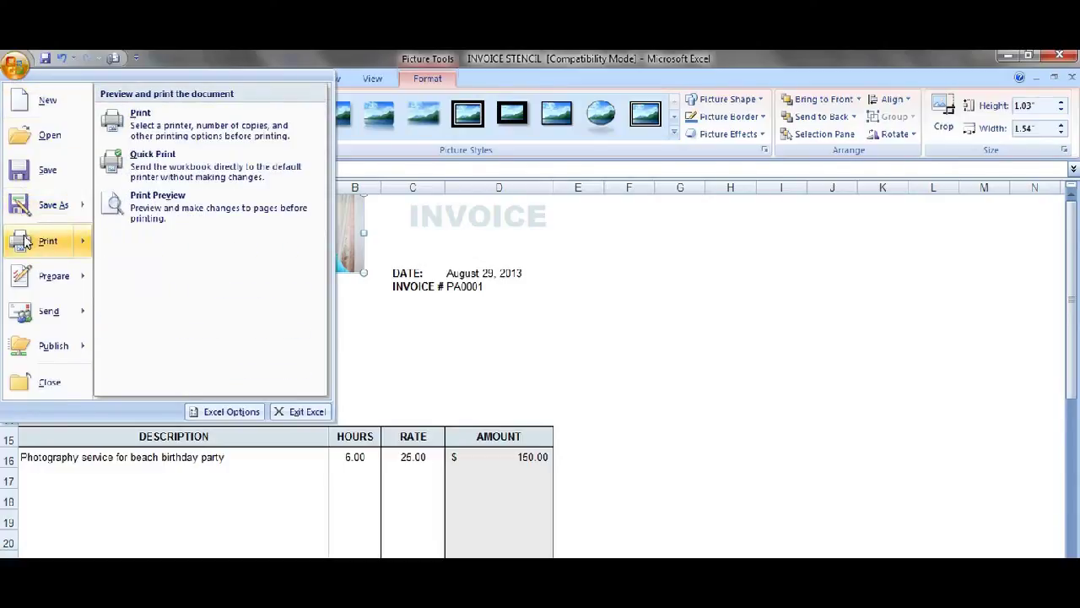
{"action": "left_click", "coordinate": [120, 203]}
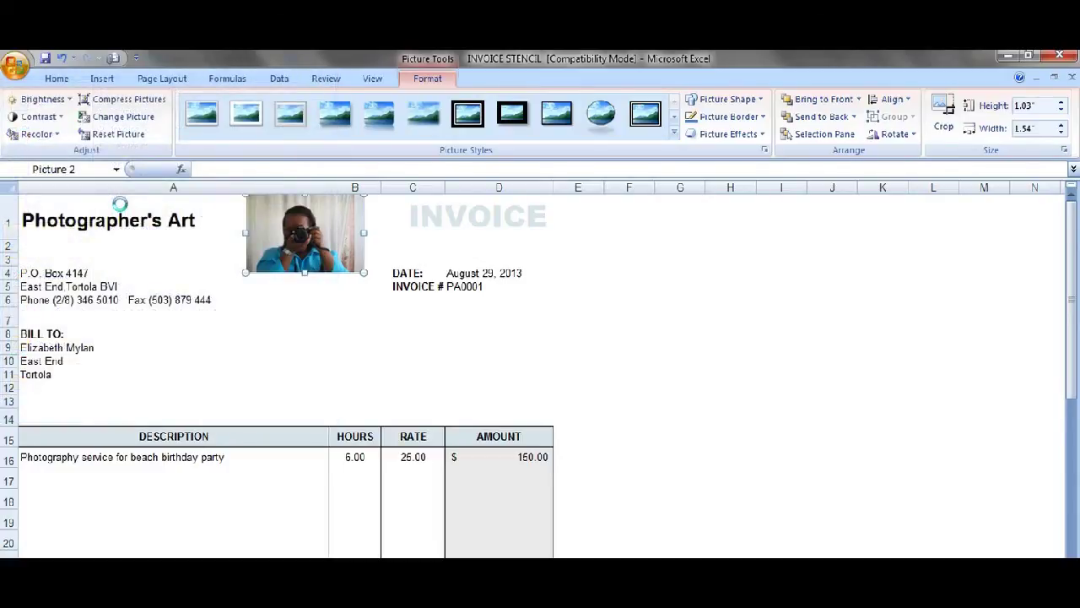